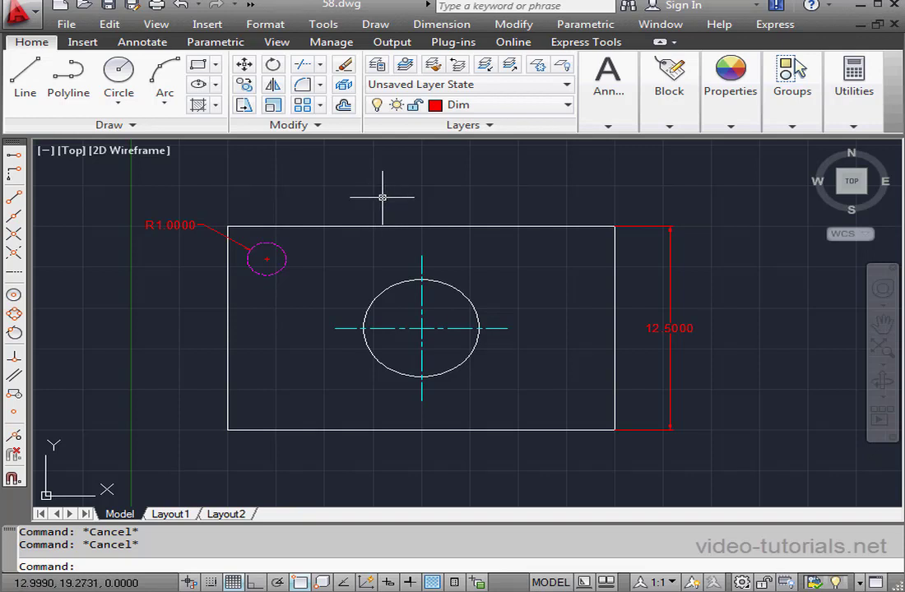
Check the layer list and the dashed corner circle, leaving Dim as the current layer.
click(567, 106)
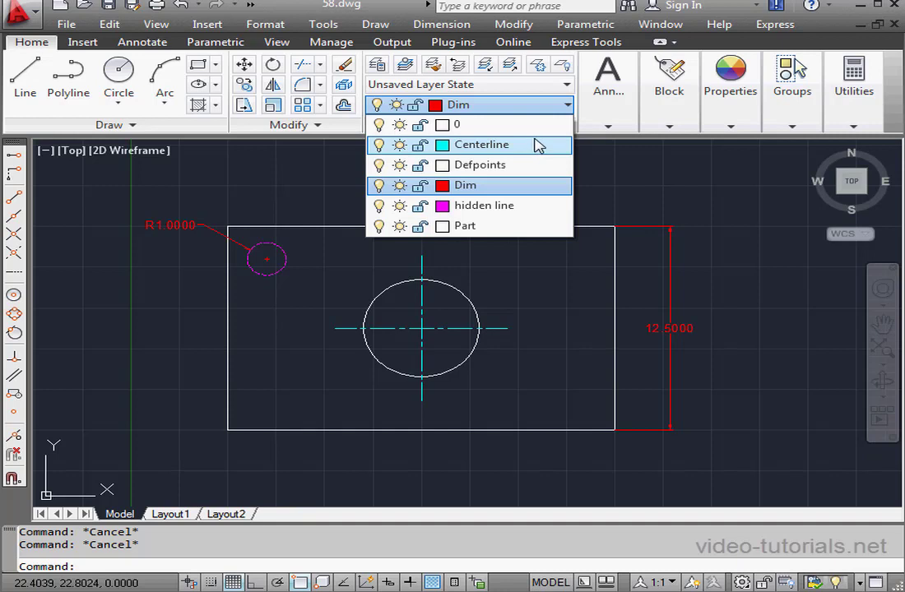
click(458, 187)
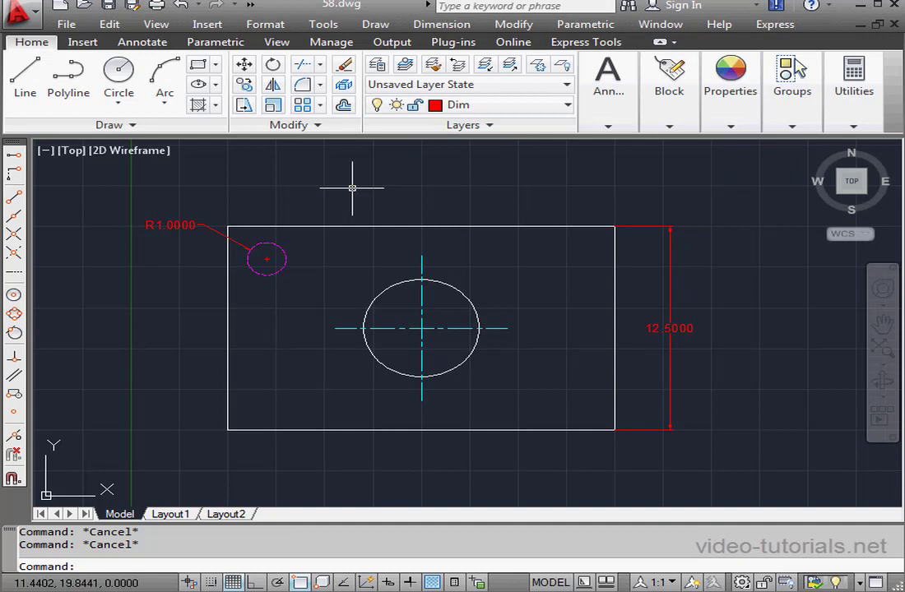
click(285, 254)
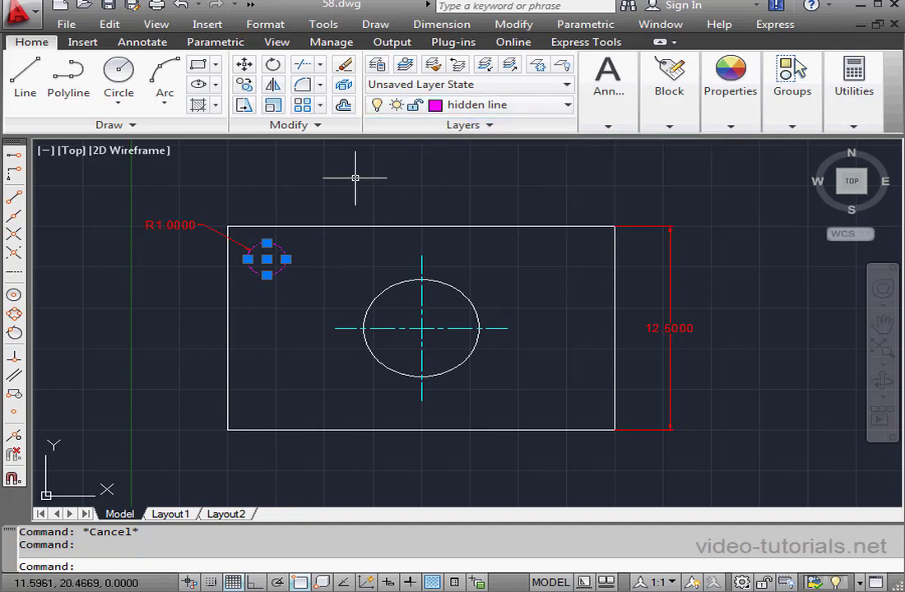
click(118, 76)
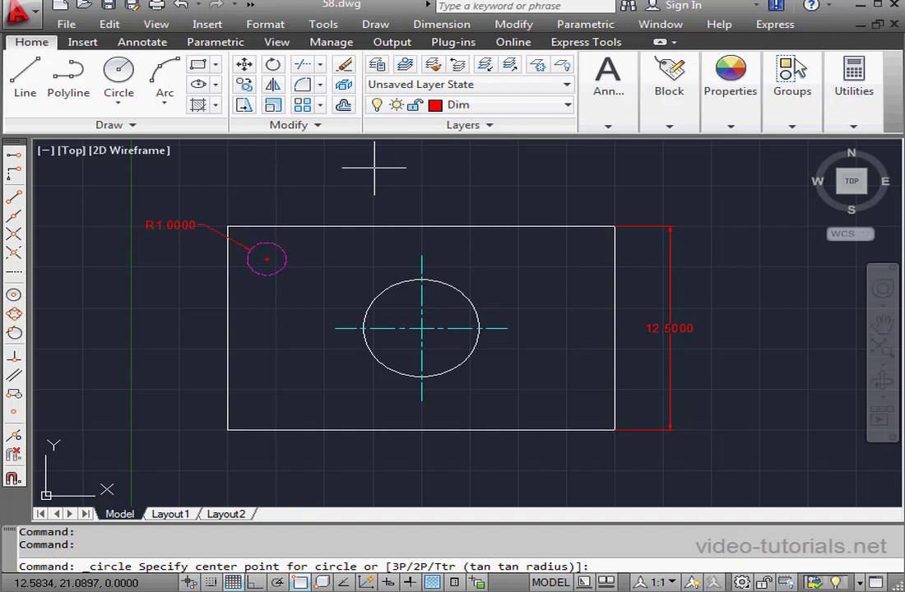
key(Escape)
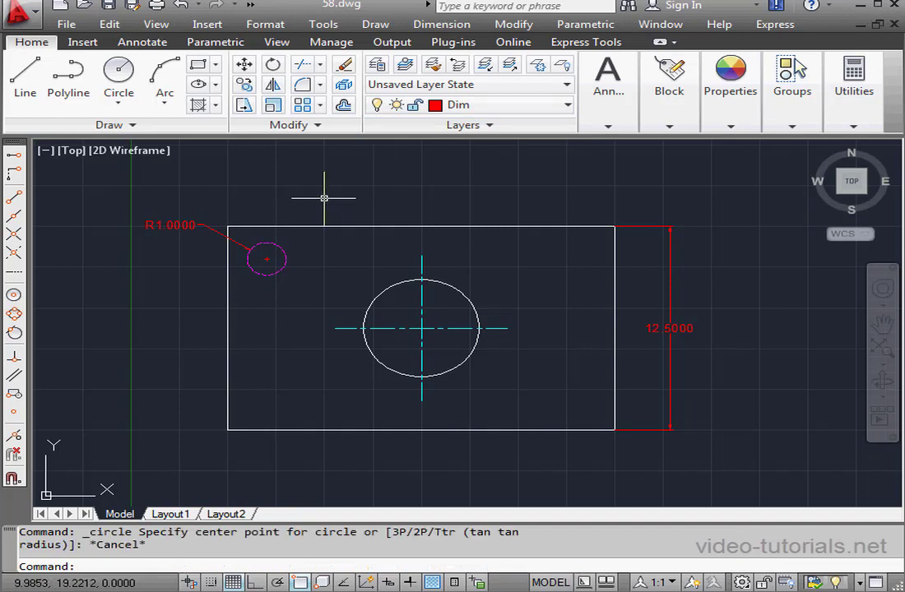
Check the small circle's layer again, then make hidden line the current layer.
click(567, 105)
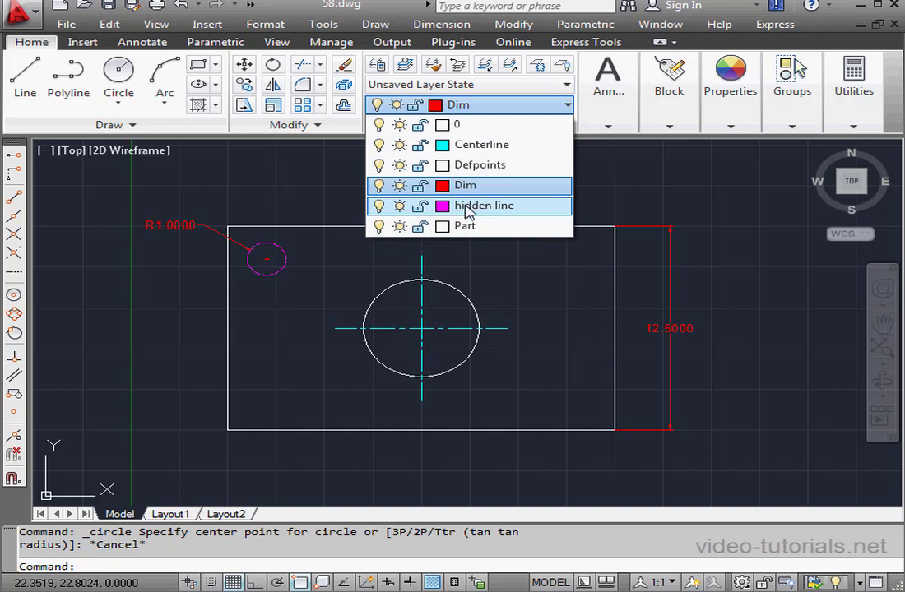
click(475, 186)
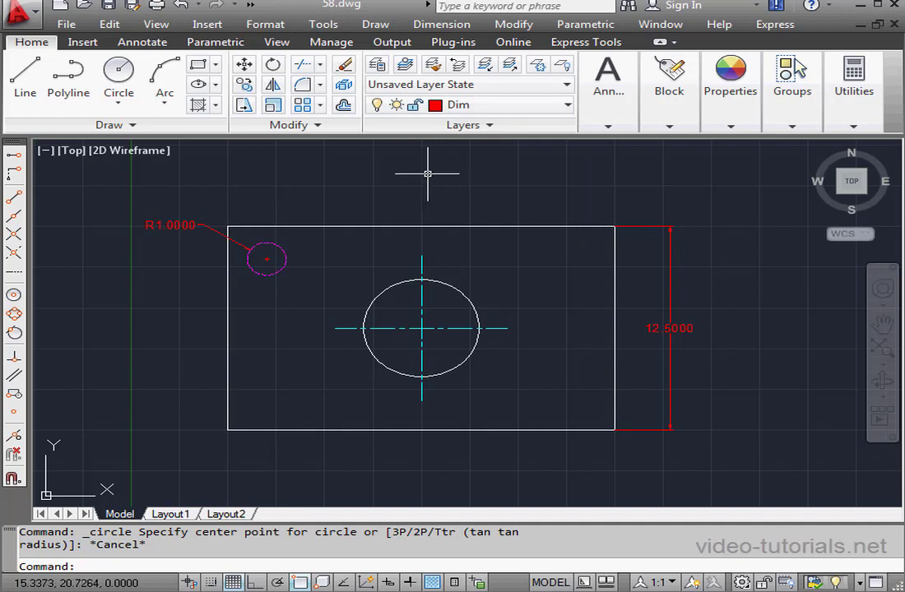
click(284, 255)
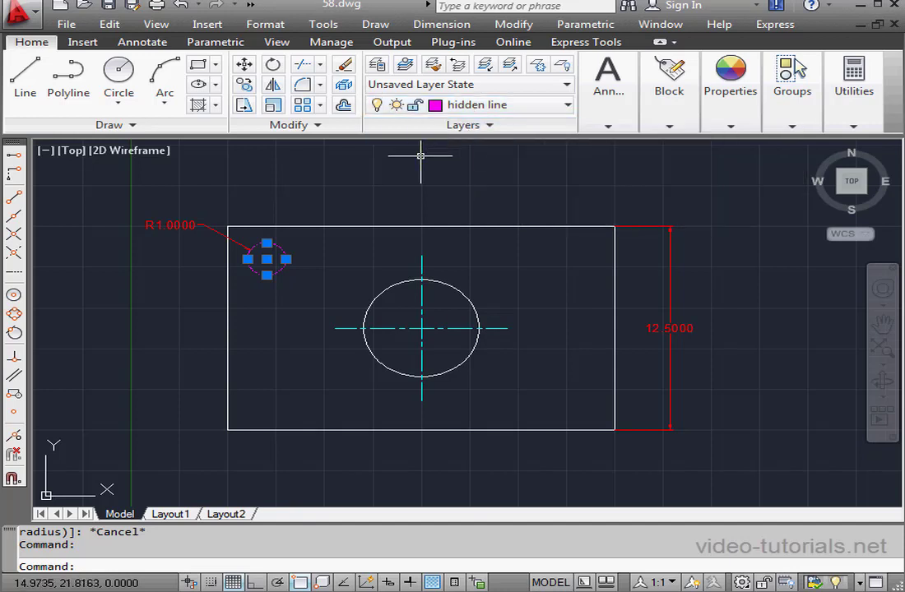
key(Escape)
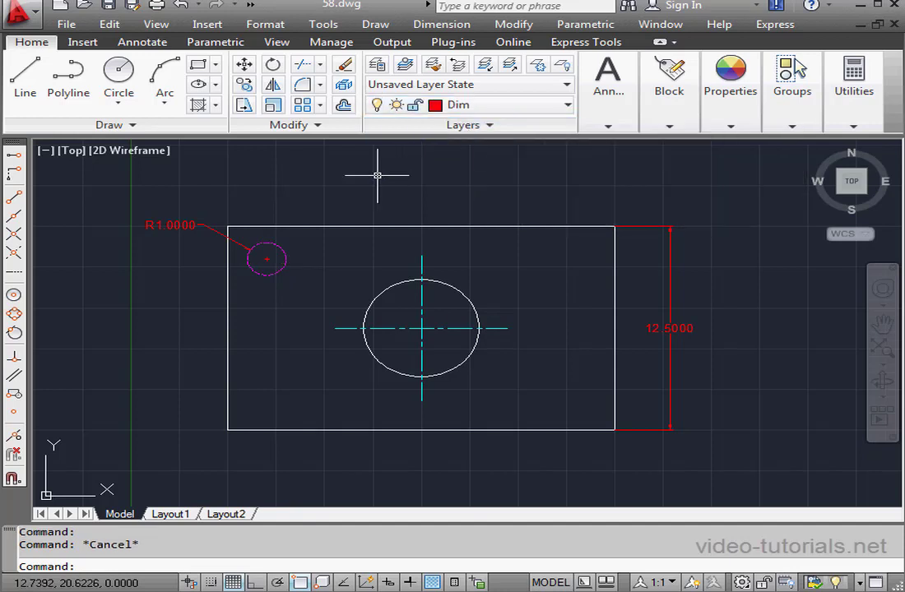
click(545, 107)
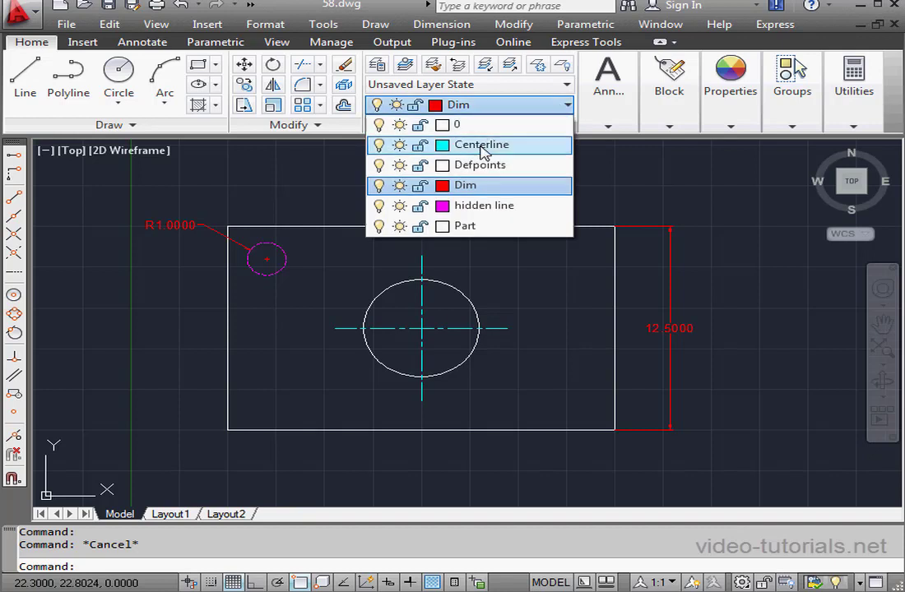
click(475, 207)
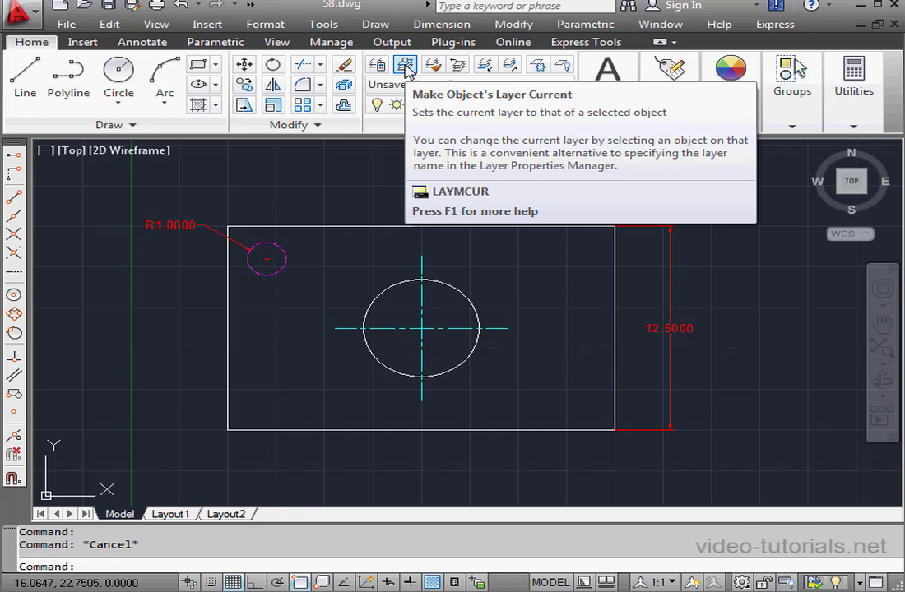
Match the current layer to rectangle, circle, then rectangle, ending on Part, and begin Offset.
click(345, 227)
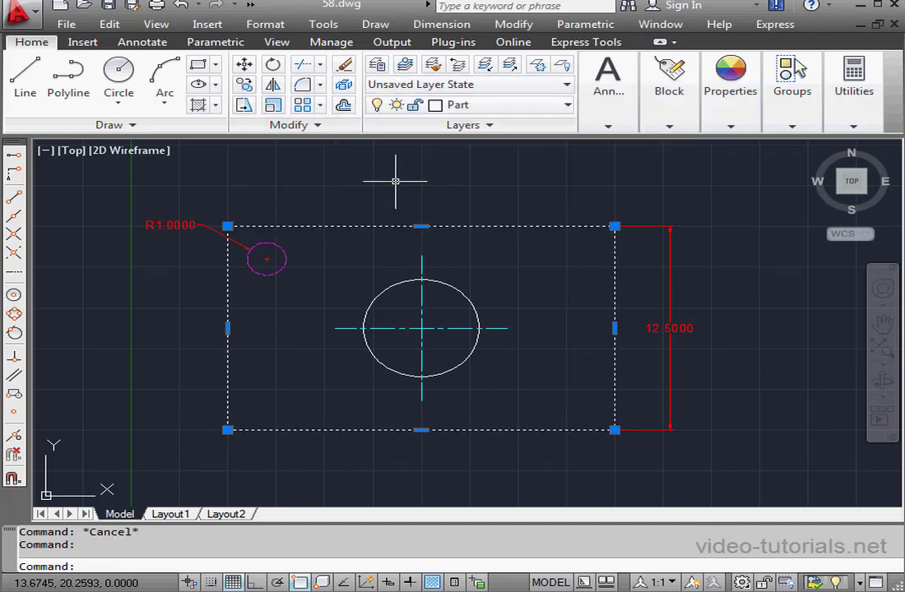
click(404, 65)
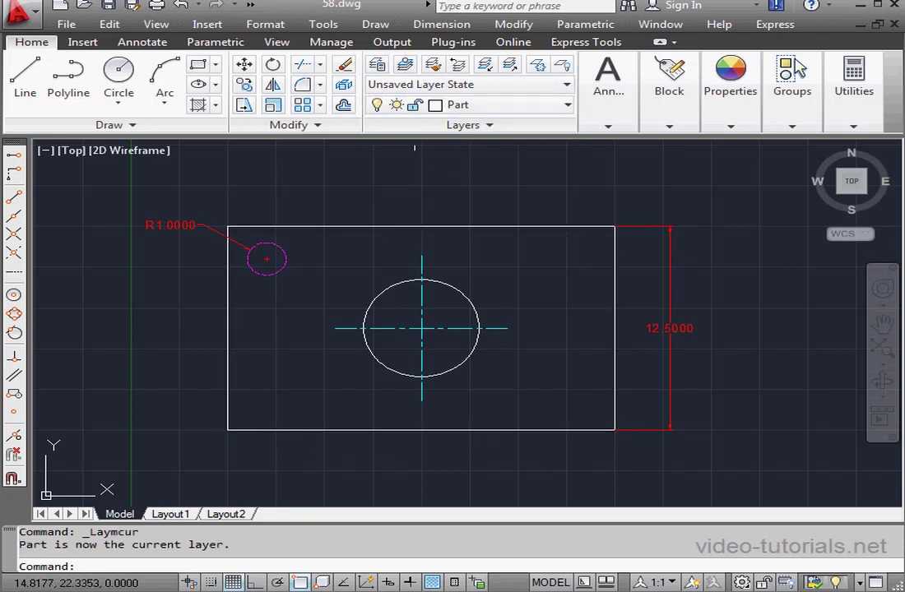
click(404, 65)
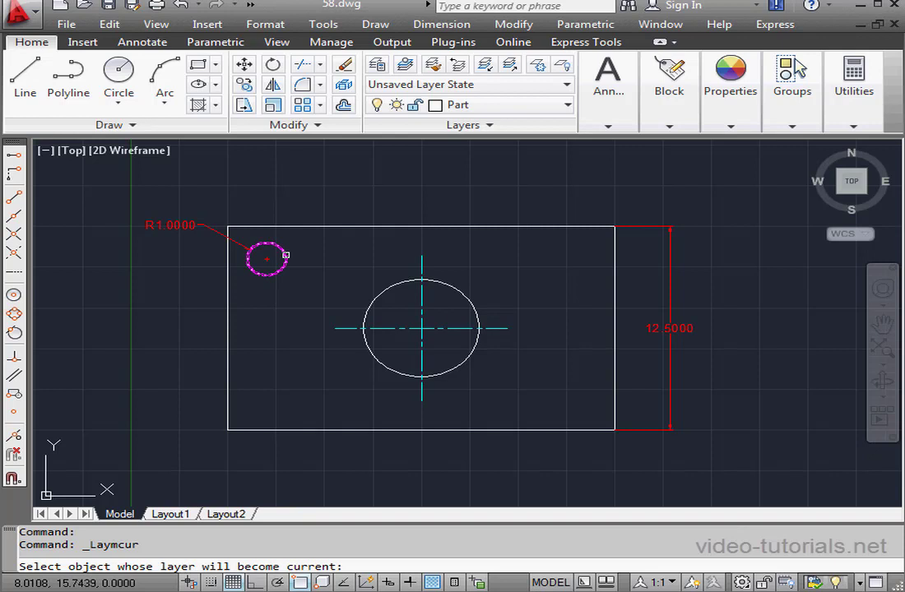
click(285, 255)
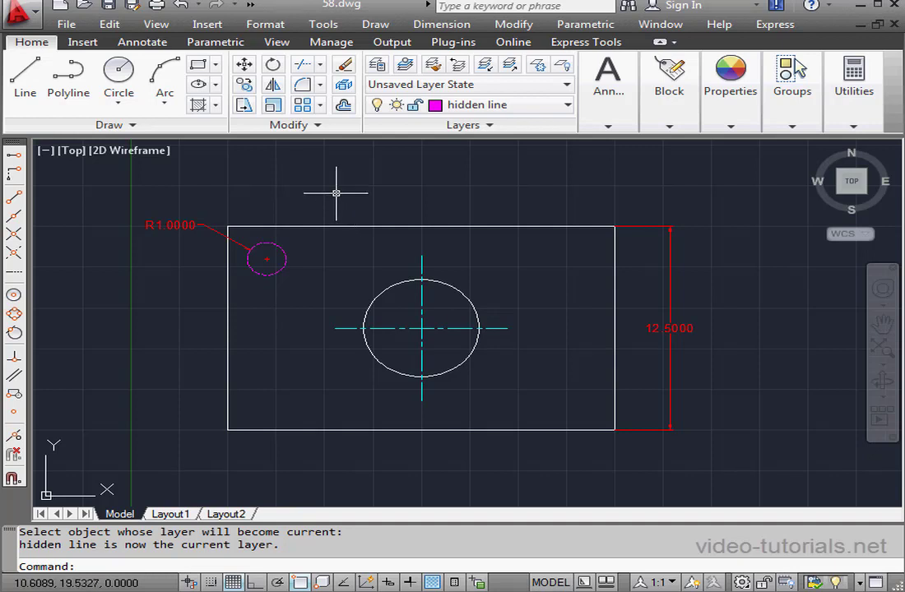
click(403, 73)
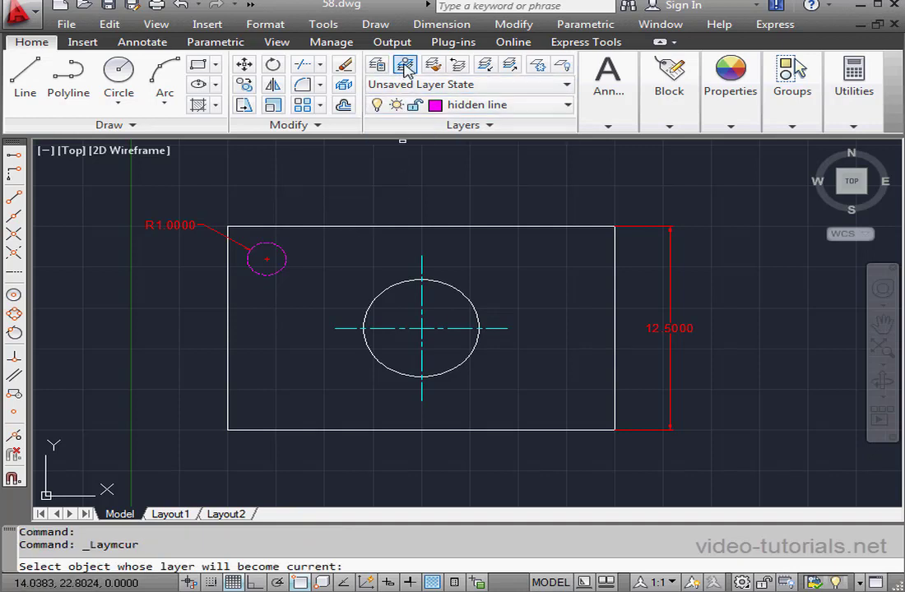
click(350, 226)
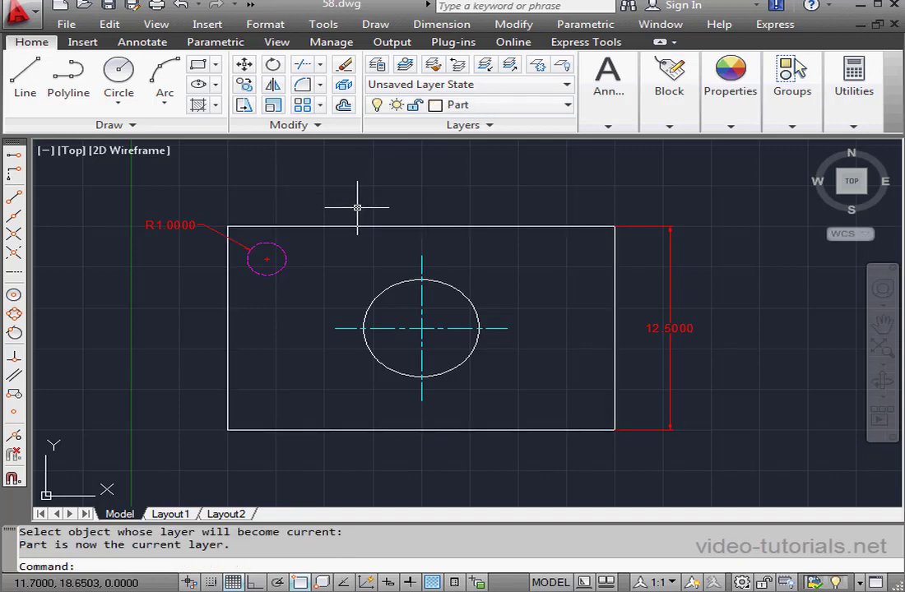
click(344, 105)
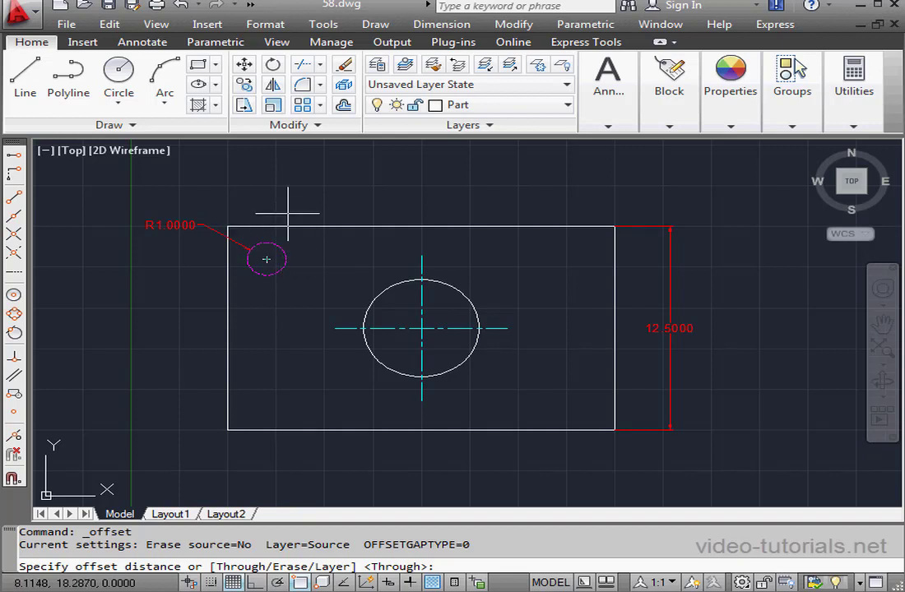
Offset the plate outline inward through the R1 hole's centre to create an inner rectangle.
right_click(303, 194)
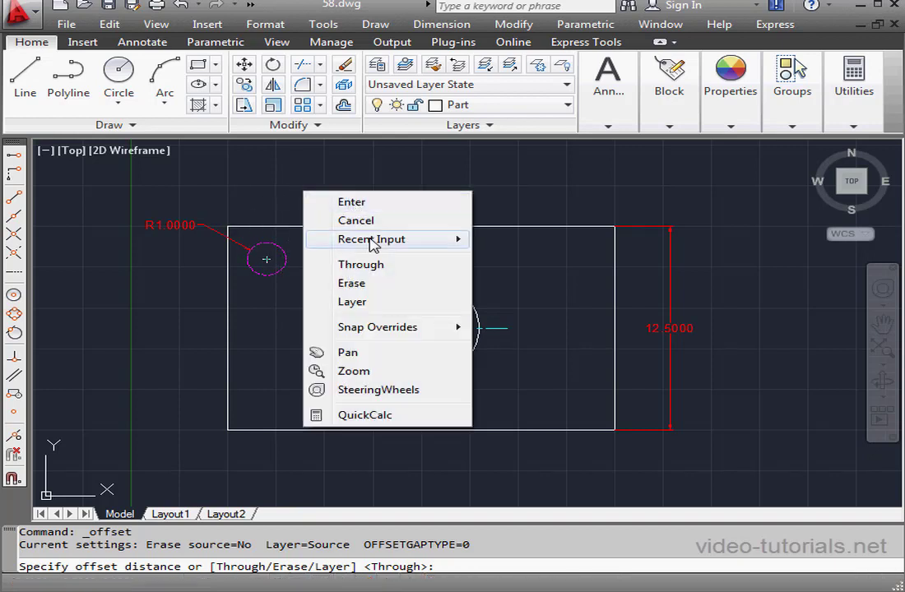
click(362, 265)
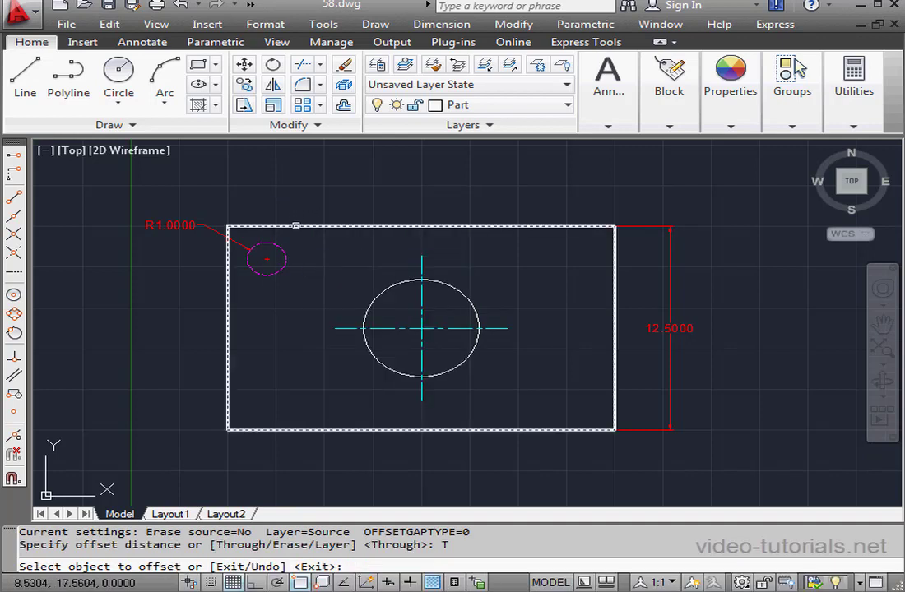
click(298, 226)
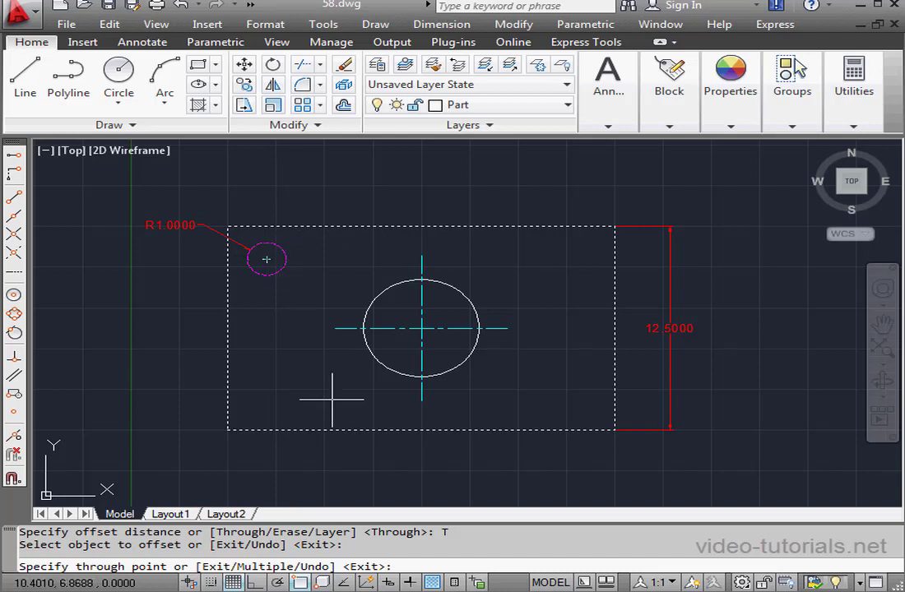
right_click(304, 582)
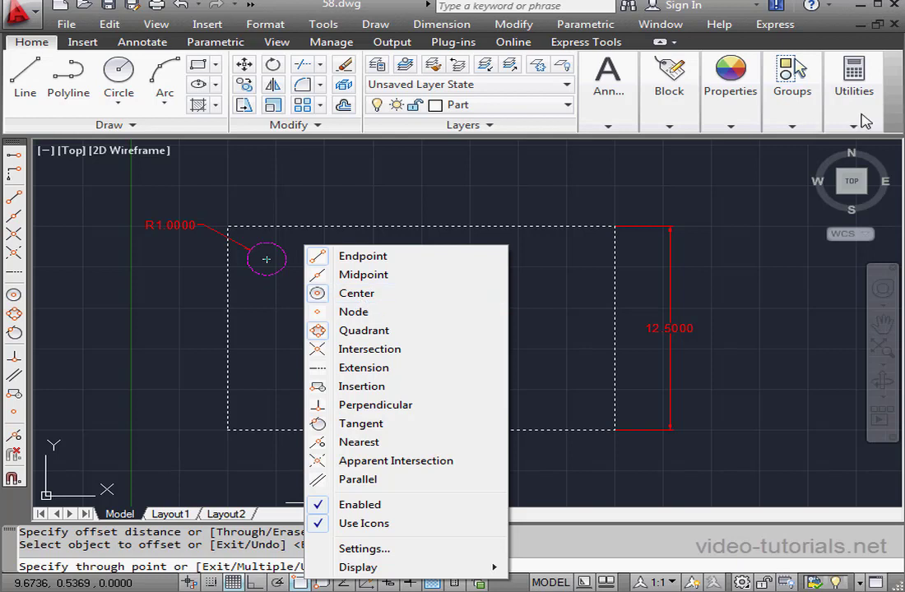
click(346, 274)
click(267, 260)
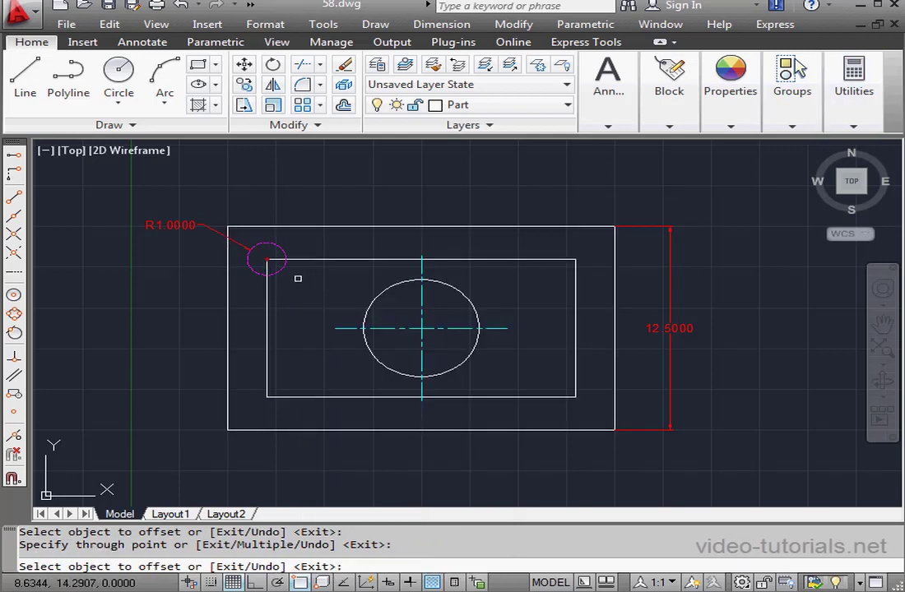
right_click(298, 279)
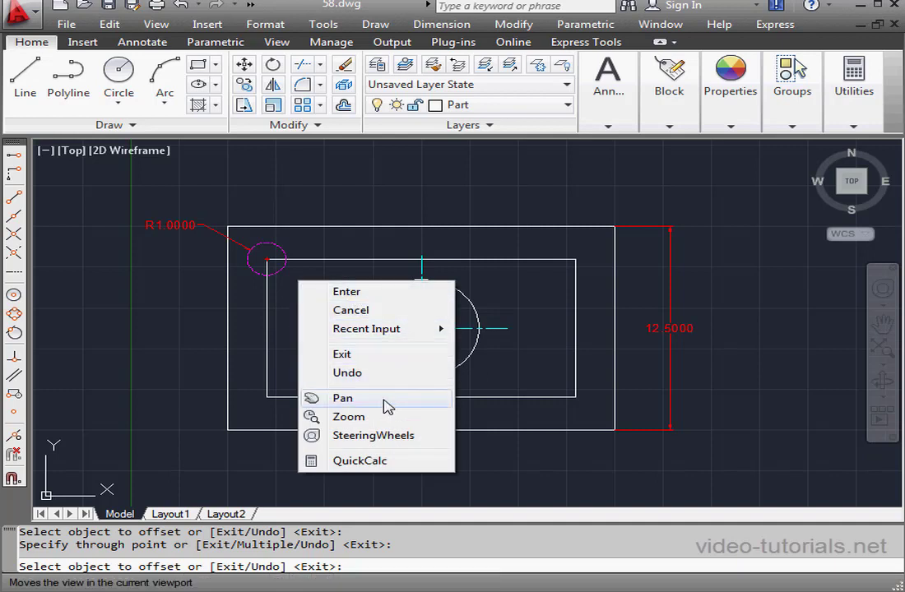
click(365, 356)
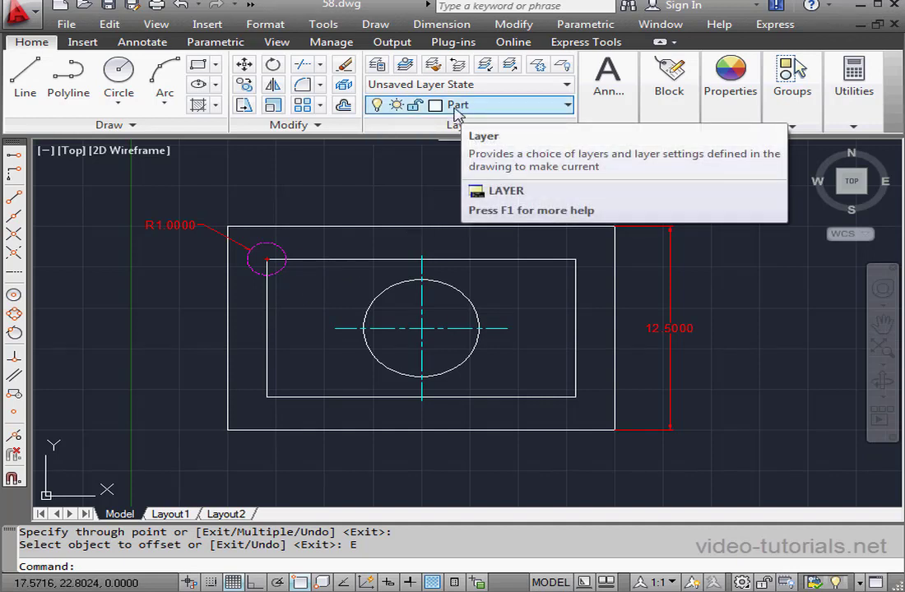
Copy the R1 hole to the inner rectangle's upper-right corner and make its hidden line layer current.
click(243, 85)
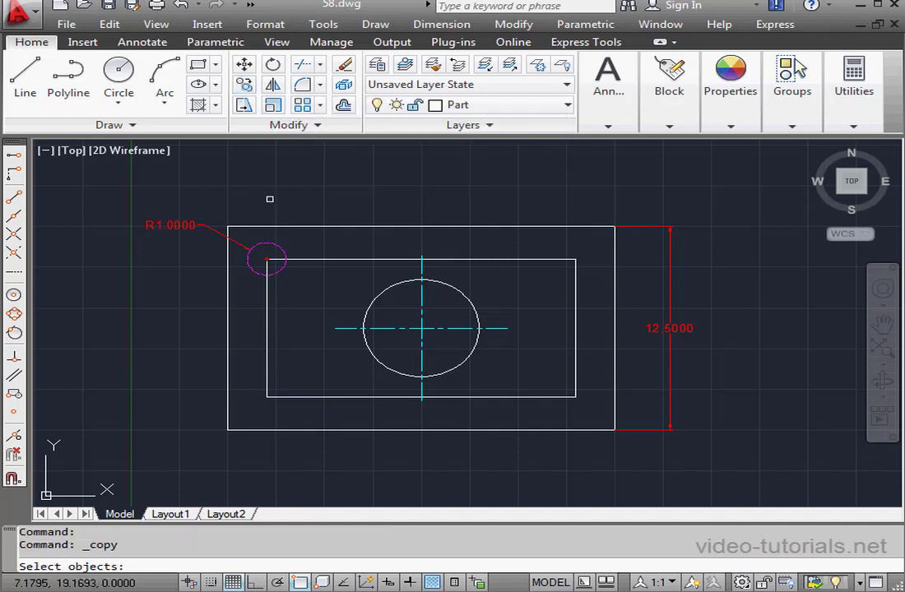
click(276, 244)
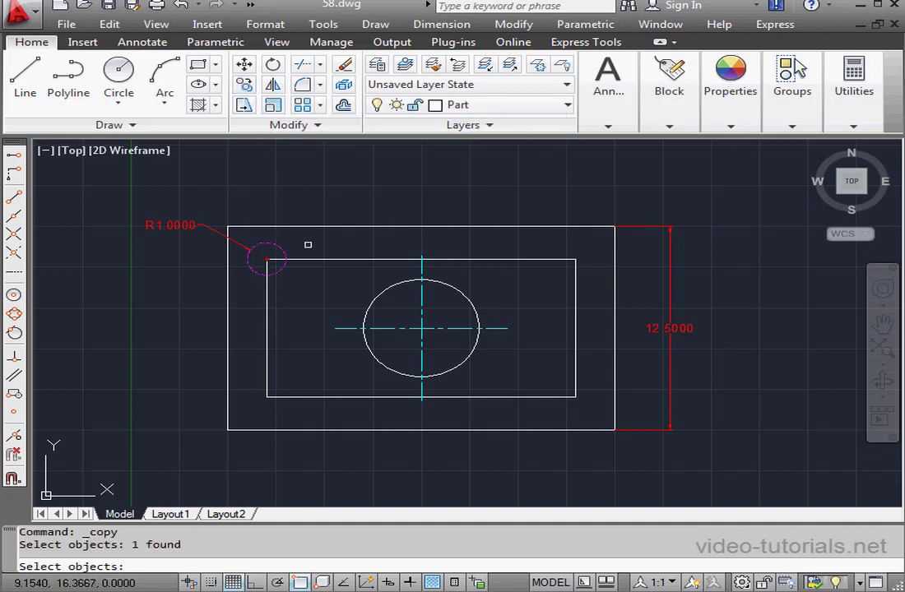
key(Return)
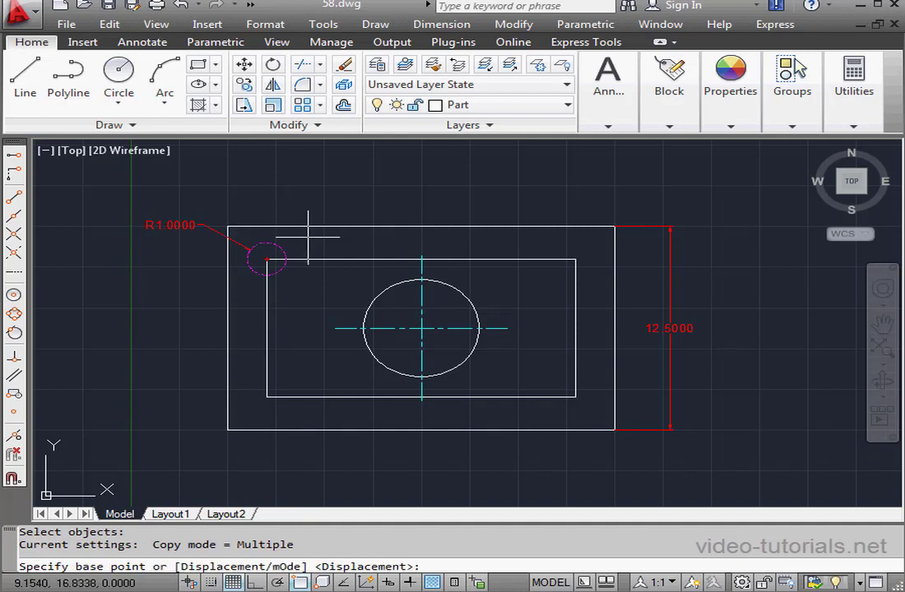
click(267, 259)
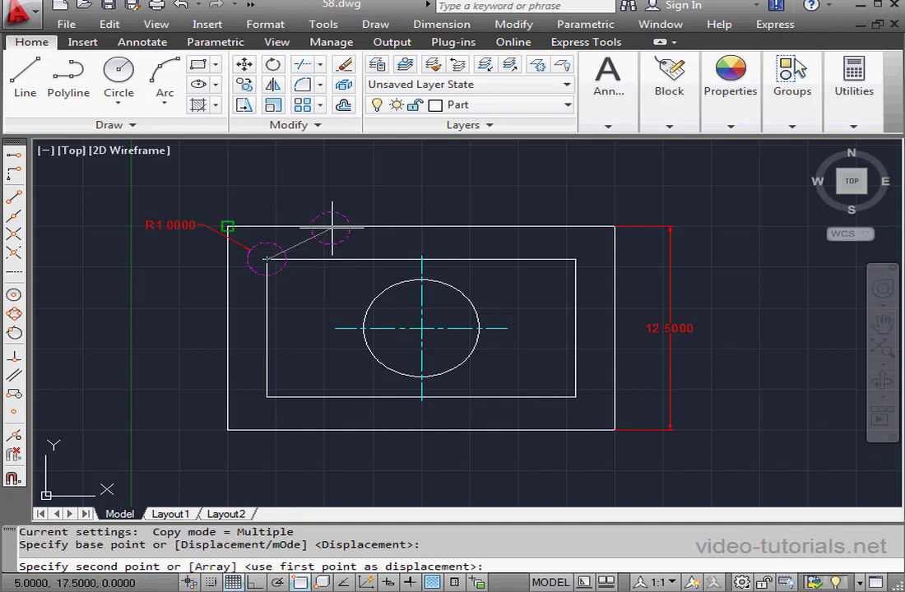
click(575, 259)
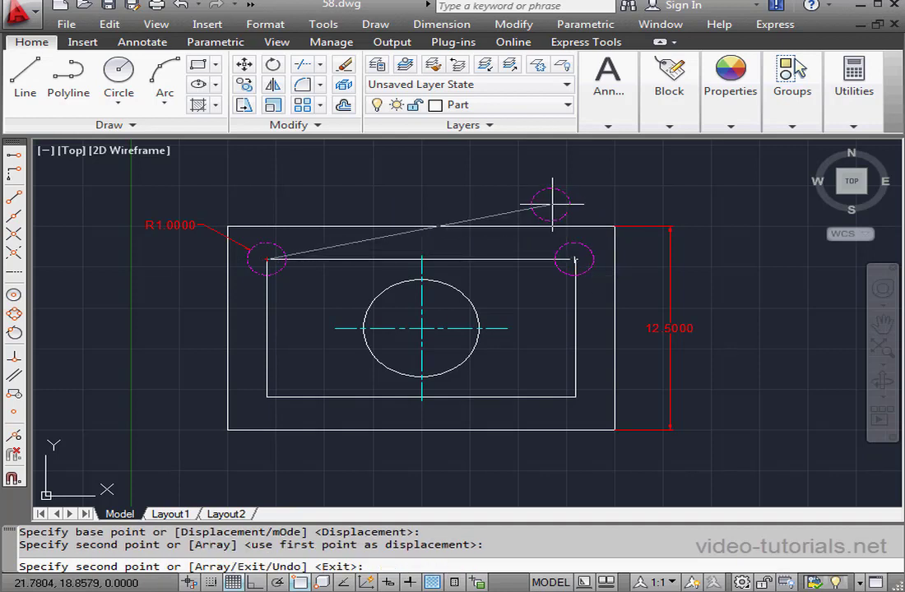
right_click(553, 203)
click(611, 216)
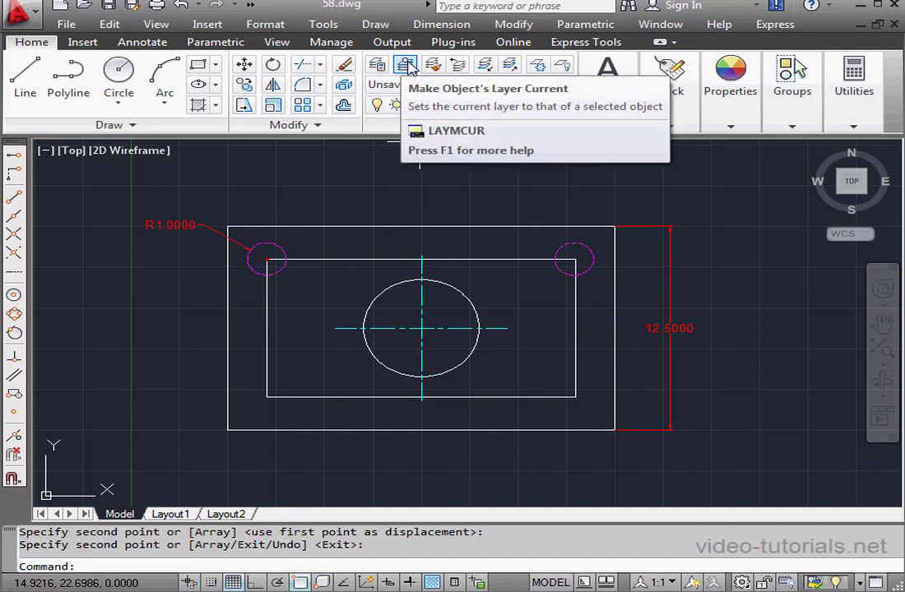
click(405, 65)
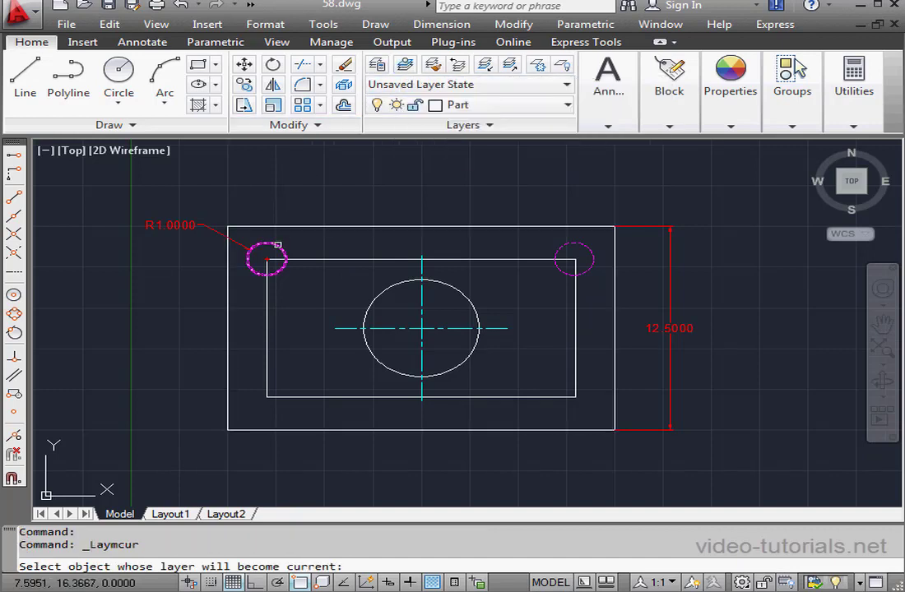
click(277, 244)
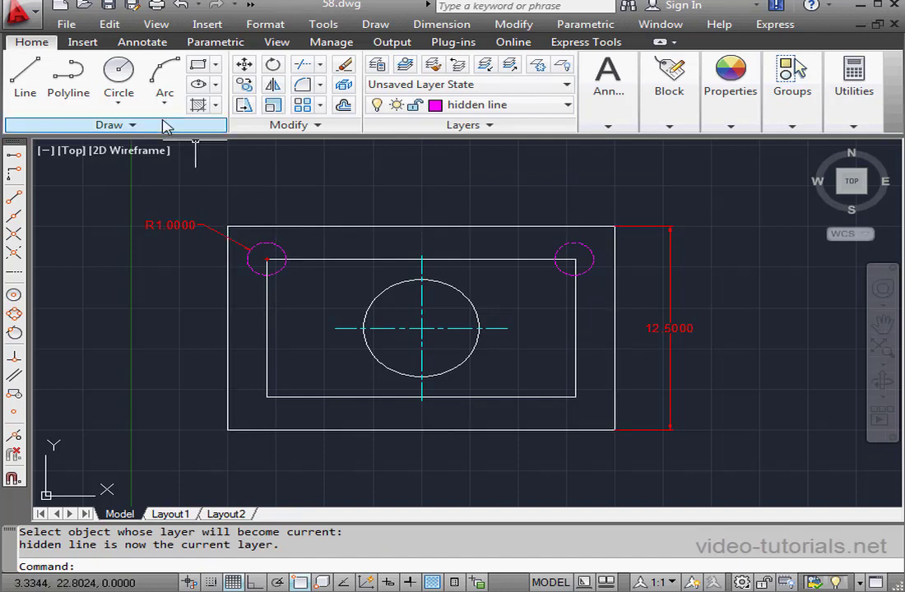
Add radius-1 holes at the lower-left and lower-right corners, then erase the inner rectangle.
click(120, 73)
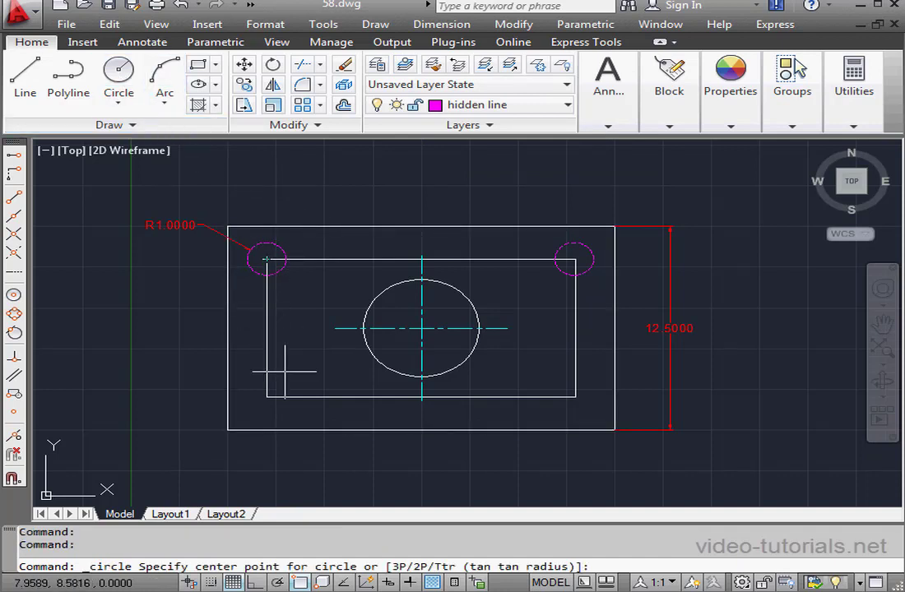
click(266, 396)
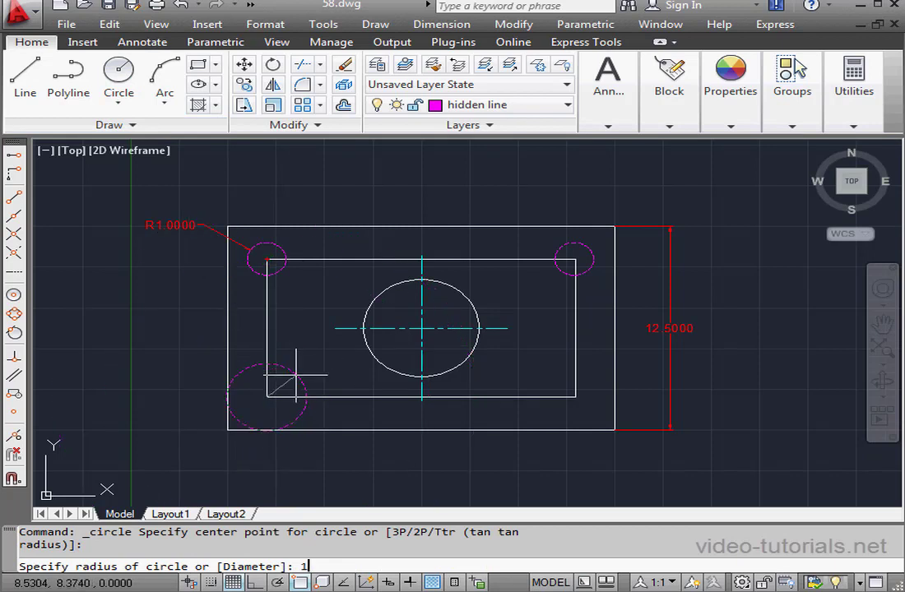
key(Return)
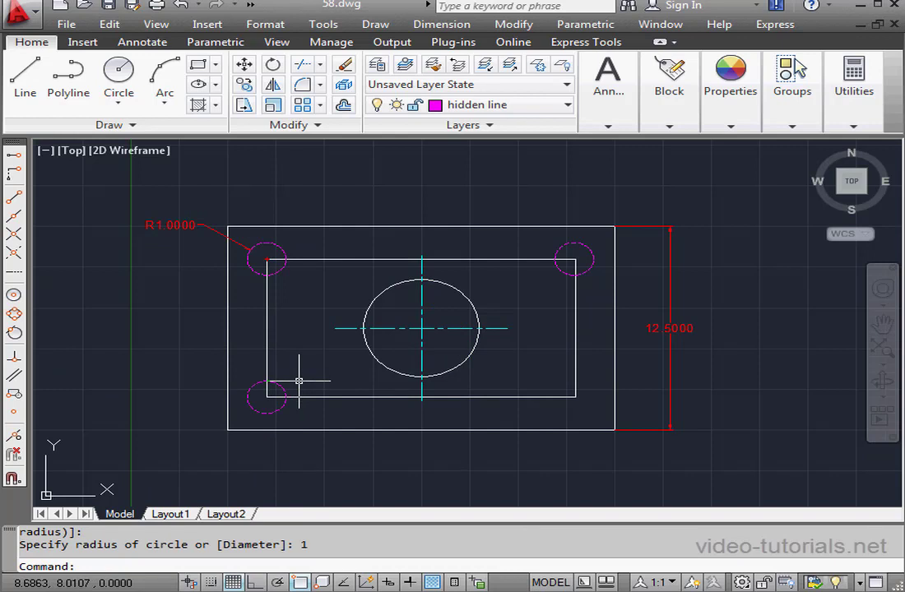
key(Return)
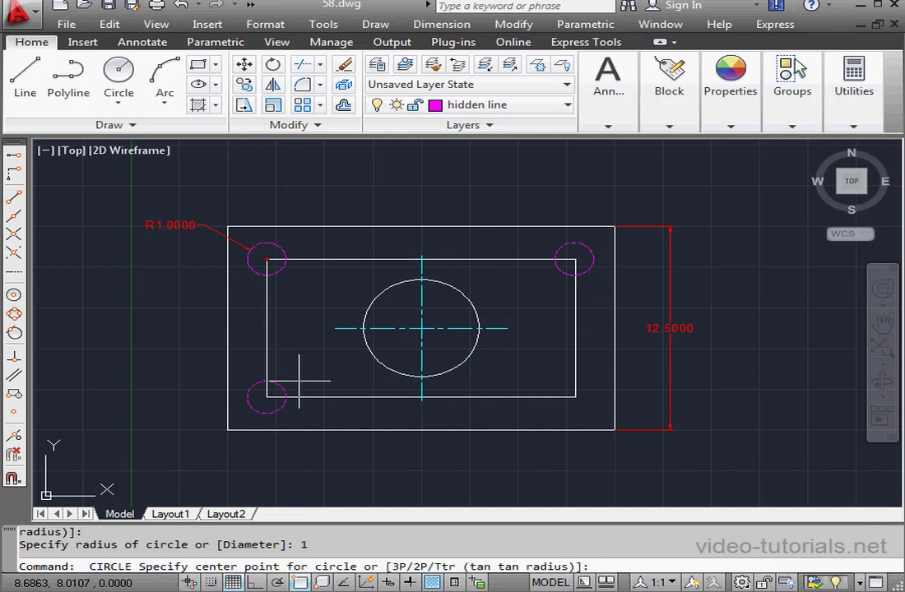
click(575, 397)
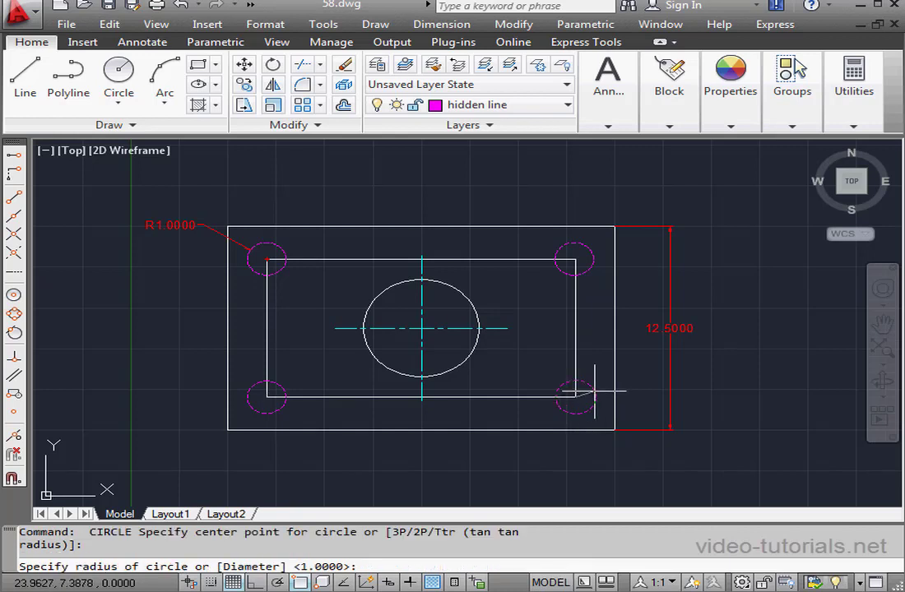
key(Return)
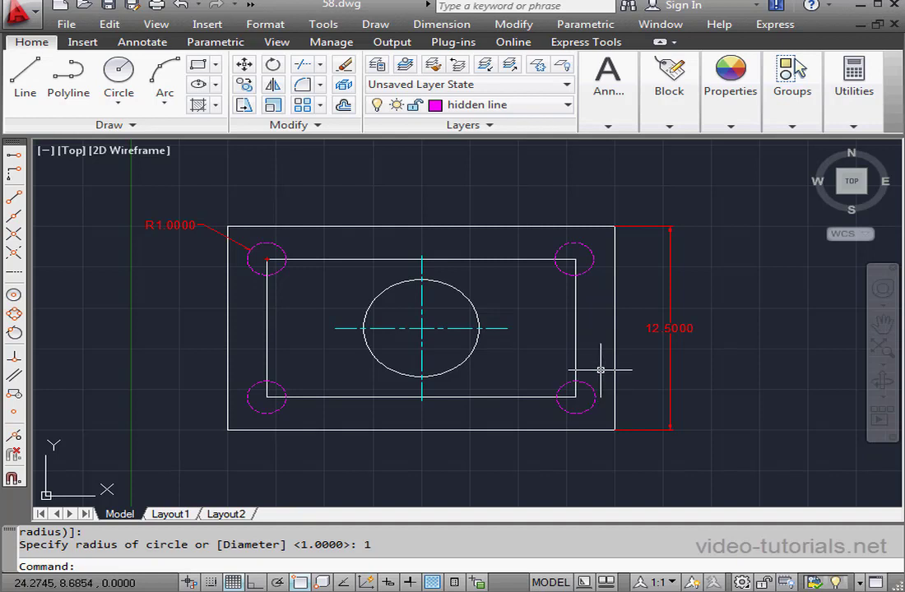
click(576, 354)
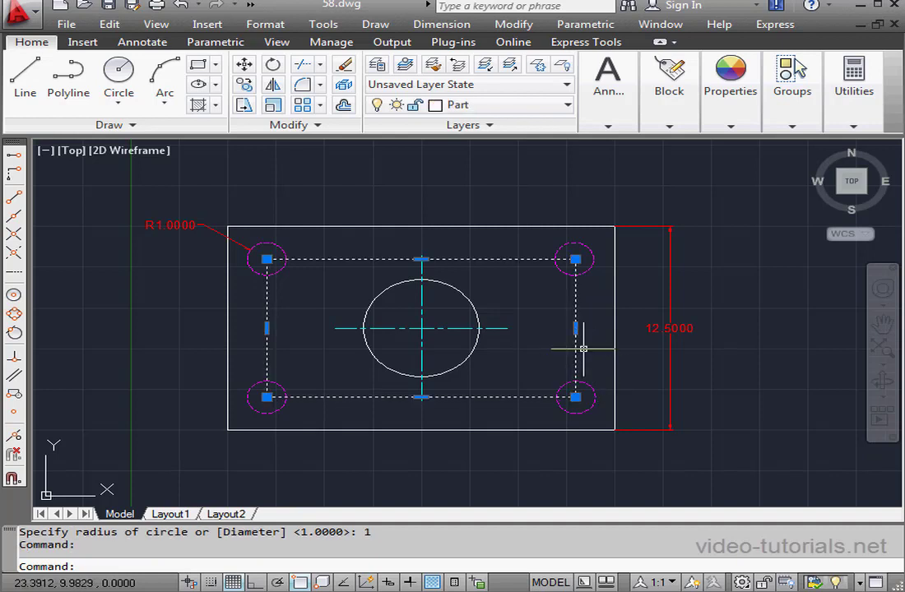
key(Delete)
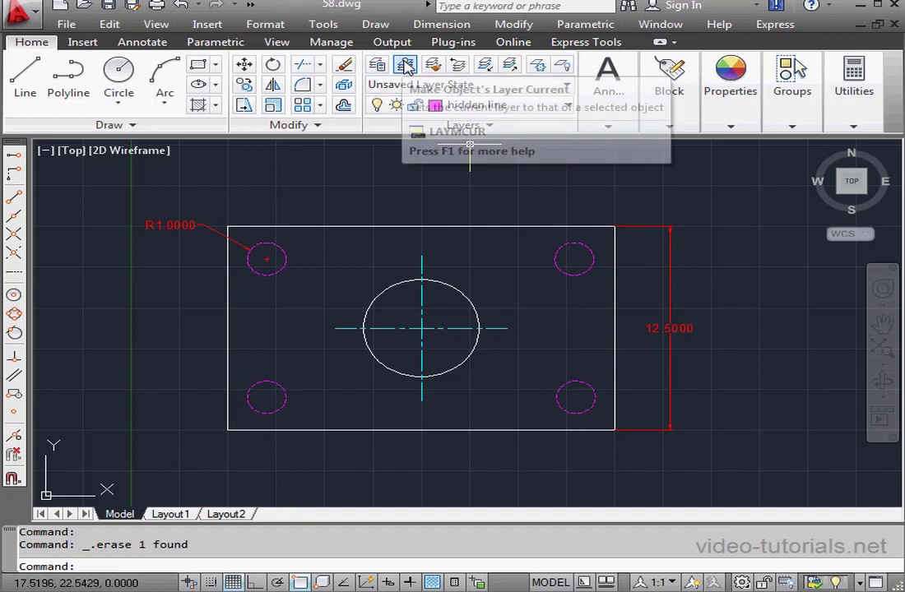
Make Centerline the current layer and draw a helper circle around the upper-right hole.
click(405, 66)
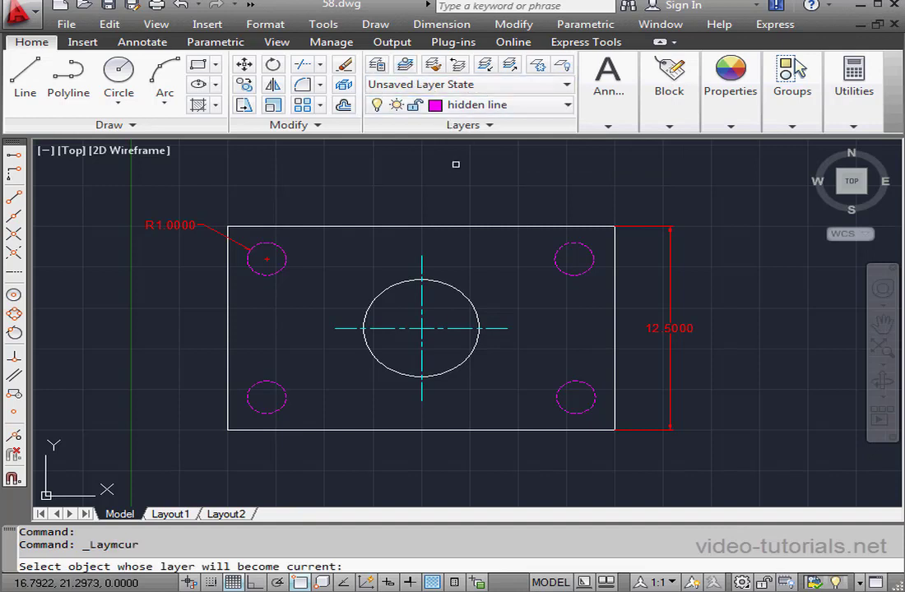
click(421, 261)
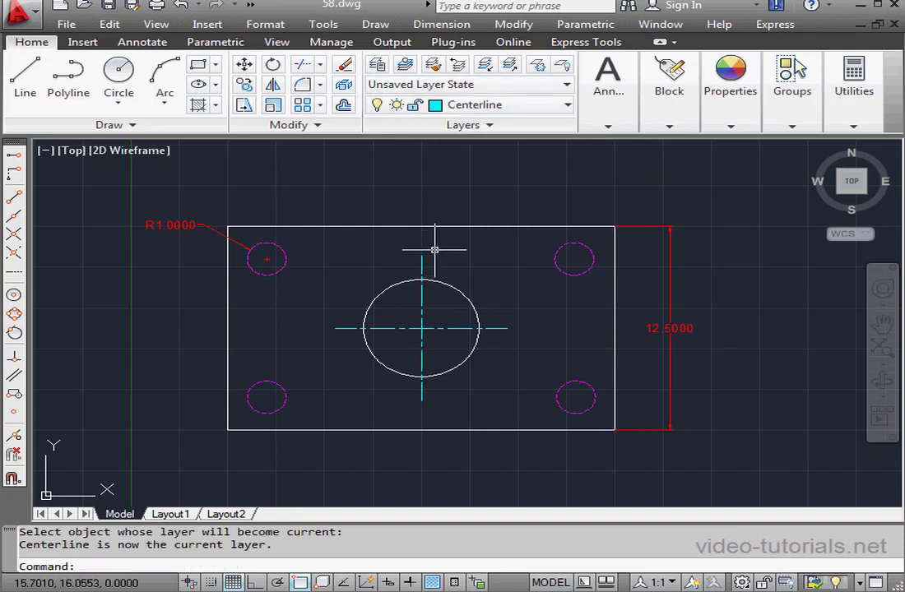
click(122, 79)
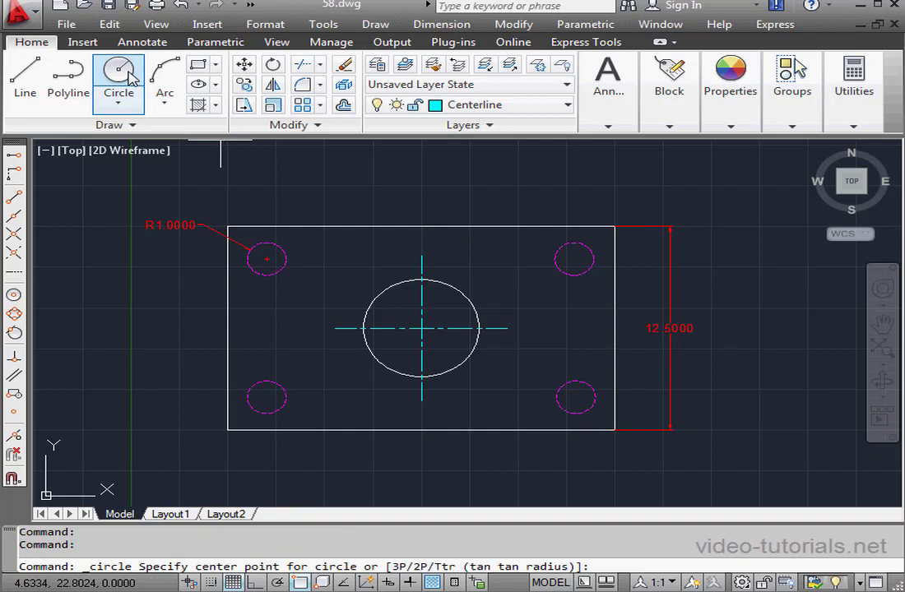
click(574, 259)
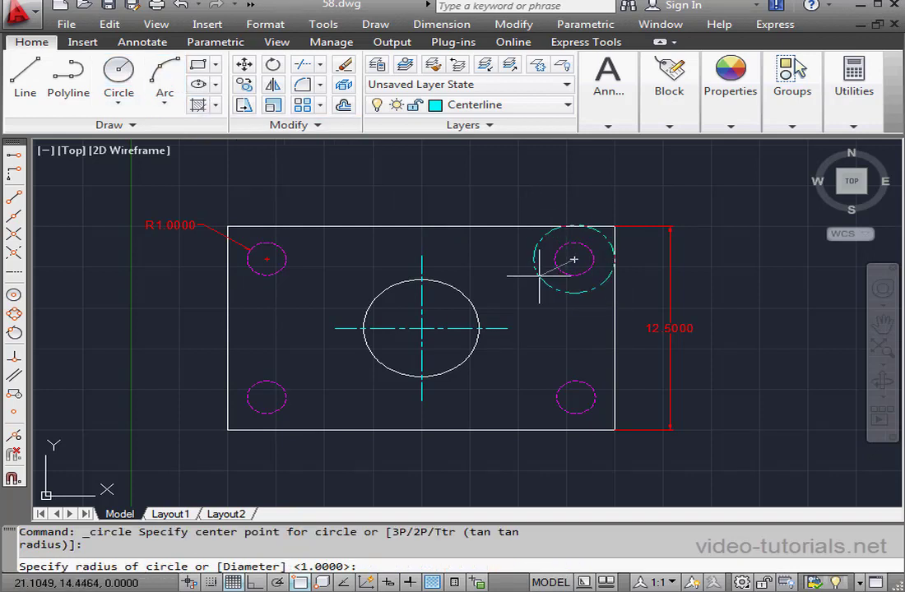
click(536, 279)
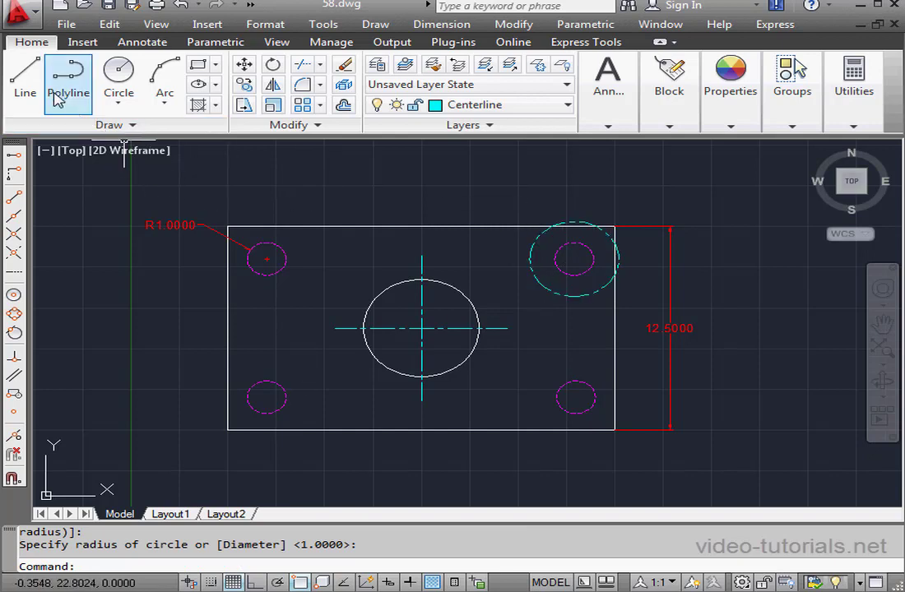
Draw horizontal and vertical centerlines between the helper circle's quadrants, then delete the diagonal line and helper circle.
click(25, 72)
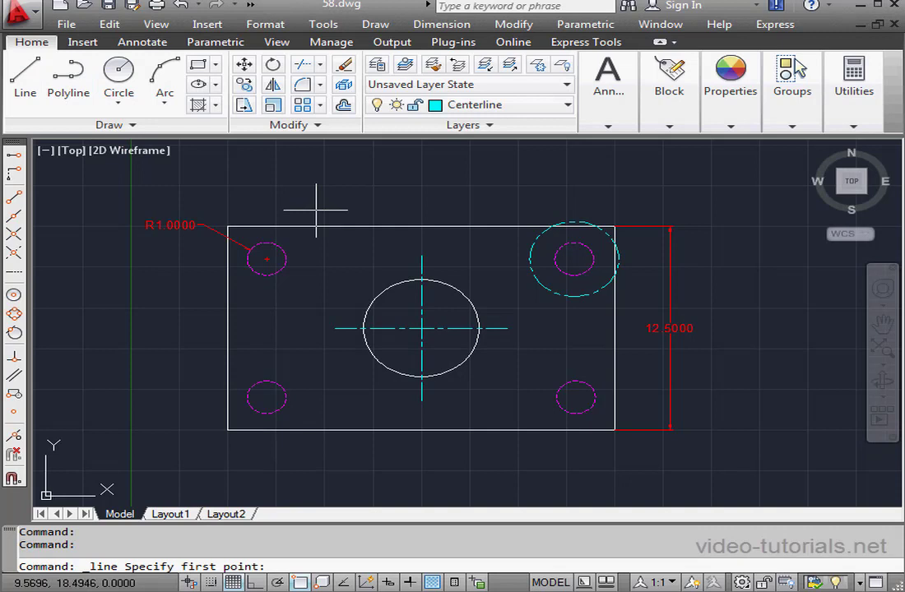
click(529, 259)
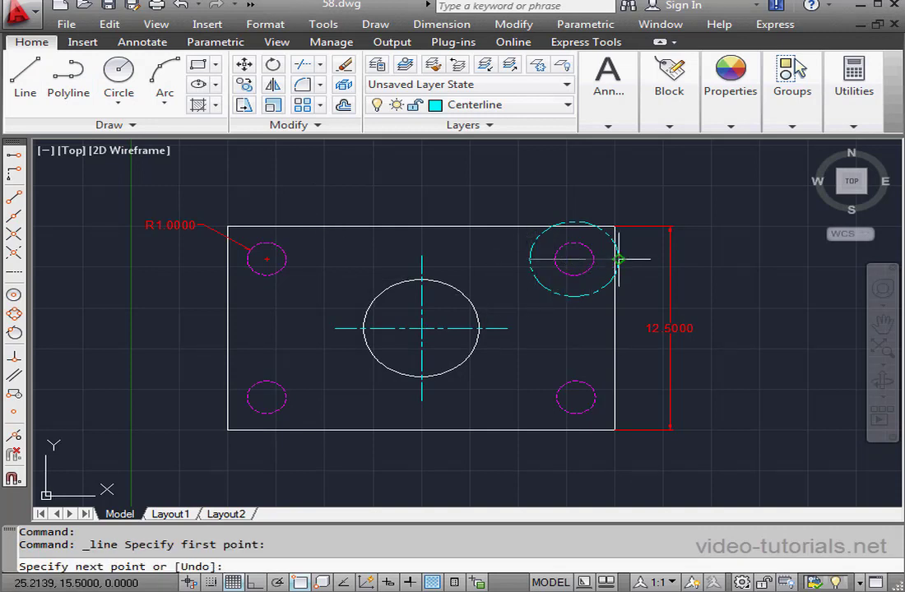
click(618, 259)
click(574, 297)
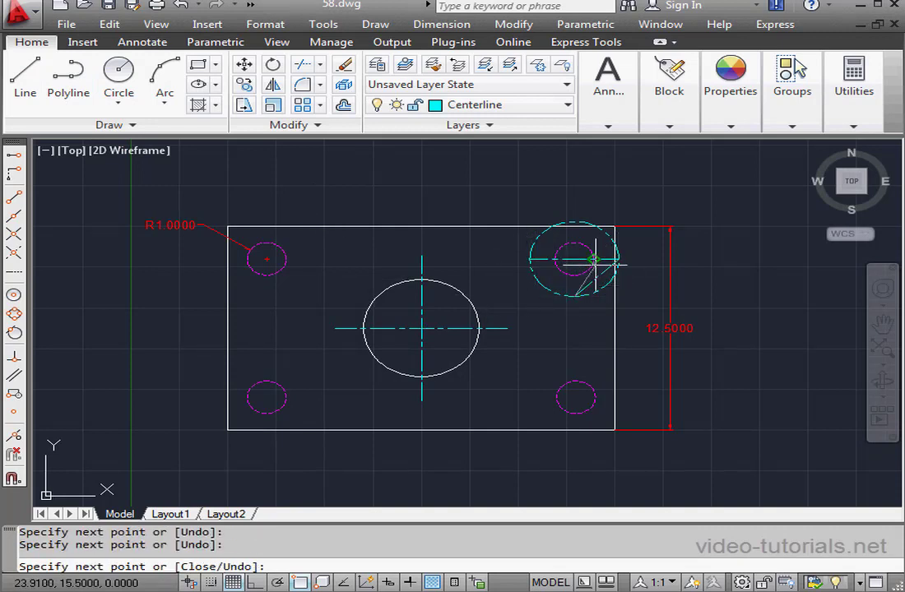
click(574, 221)
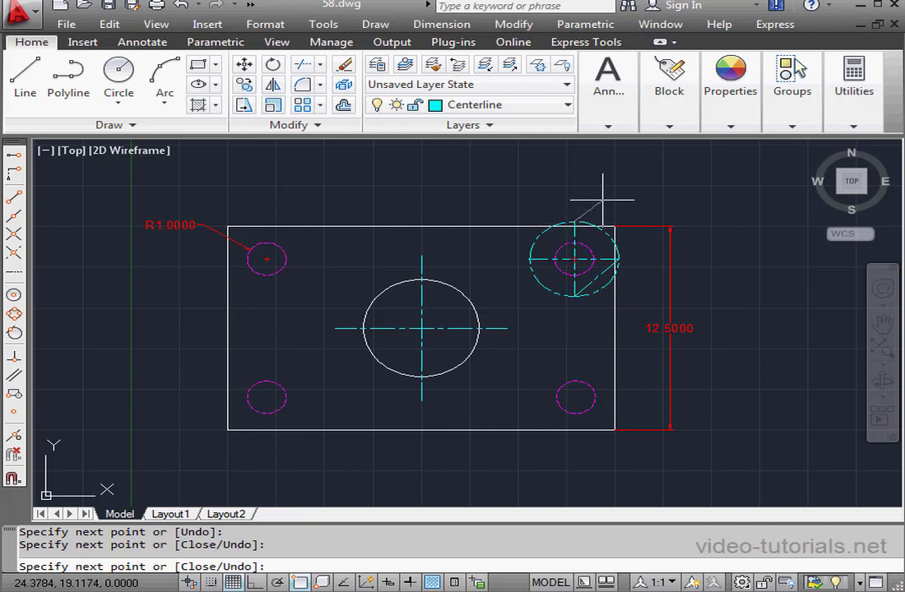
right_click(663, 200)
click(672, 211)
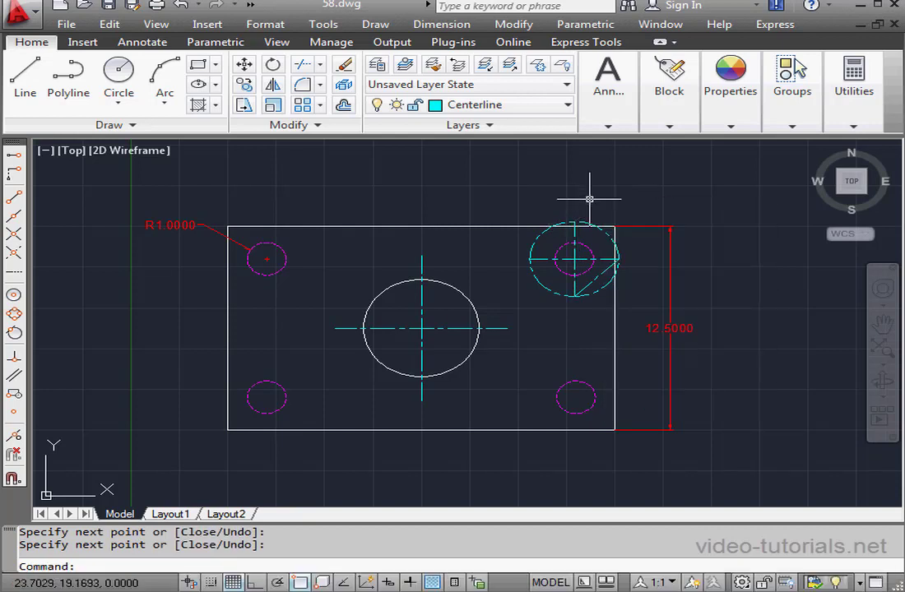
click(593, 280)
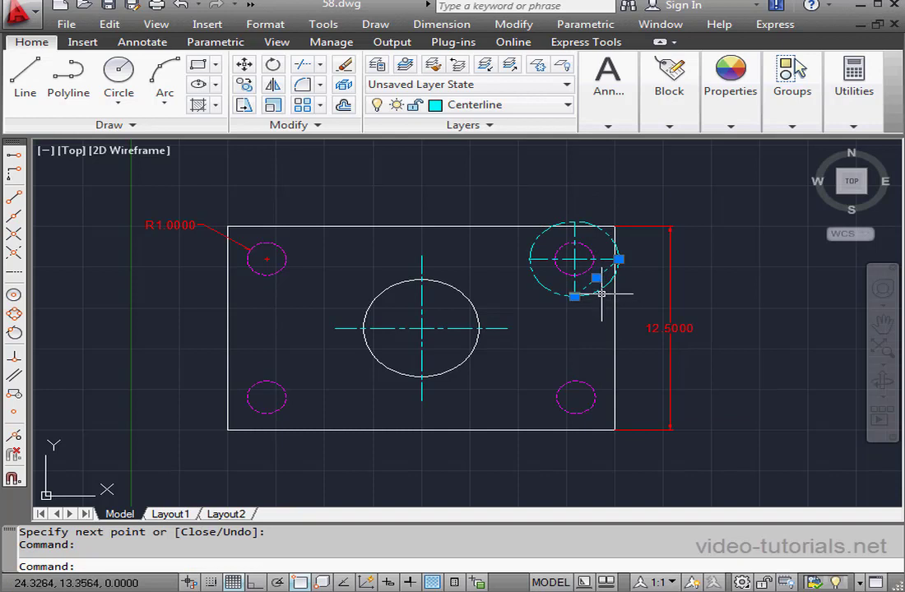
click(599, 290)
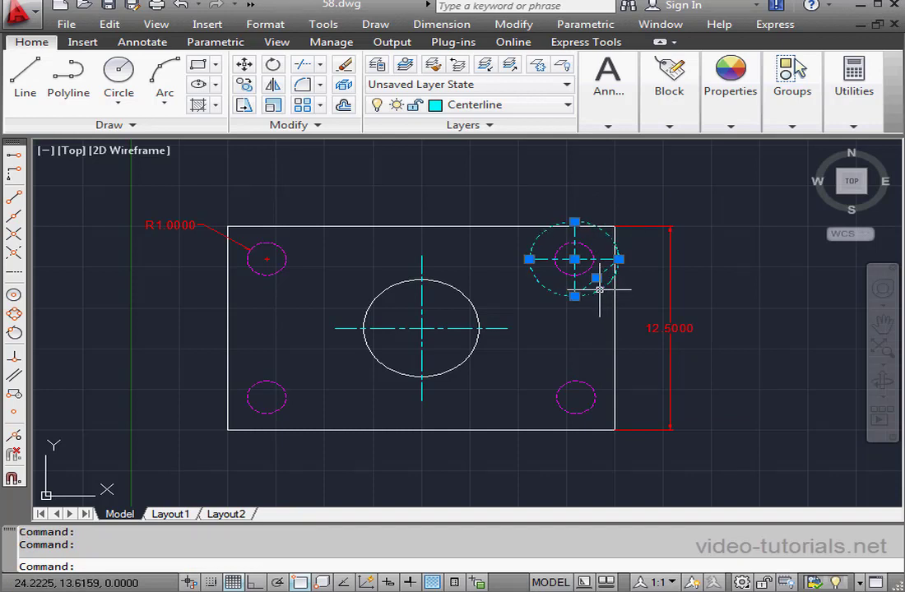
key(Delete)
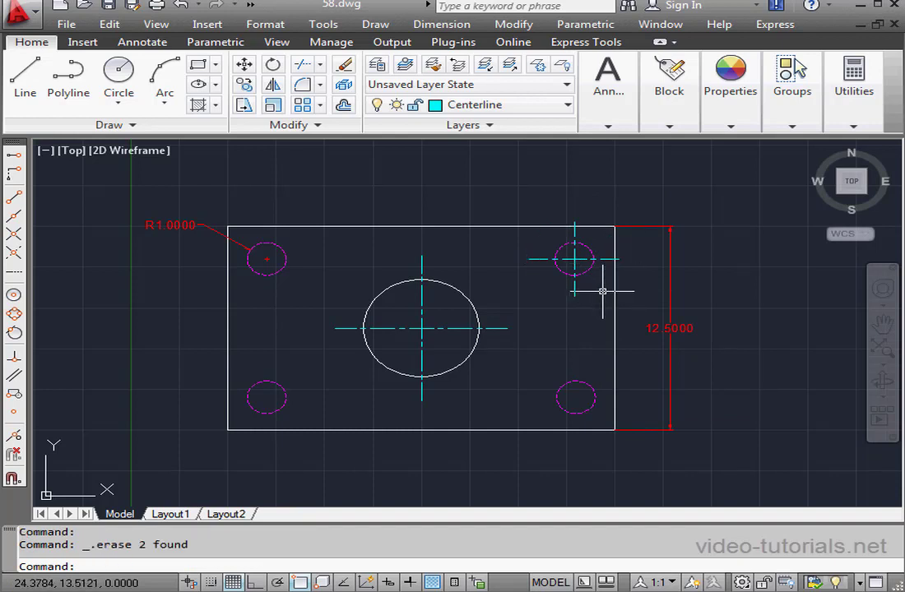
Copy the upper-right hole's two centerlines onto the bottom-right, bottom-left and top-left holes.
click(246, 85)
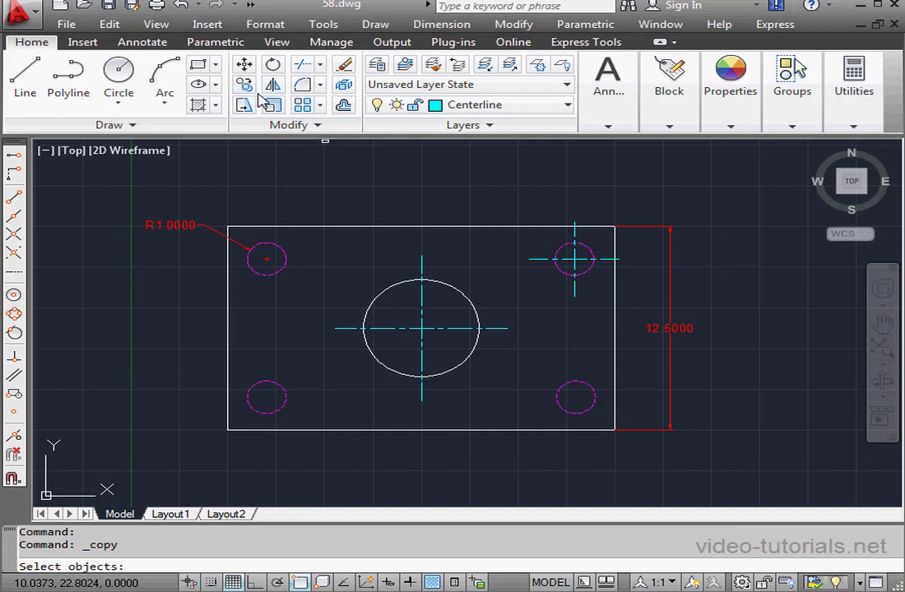
click(574, 239)
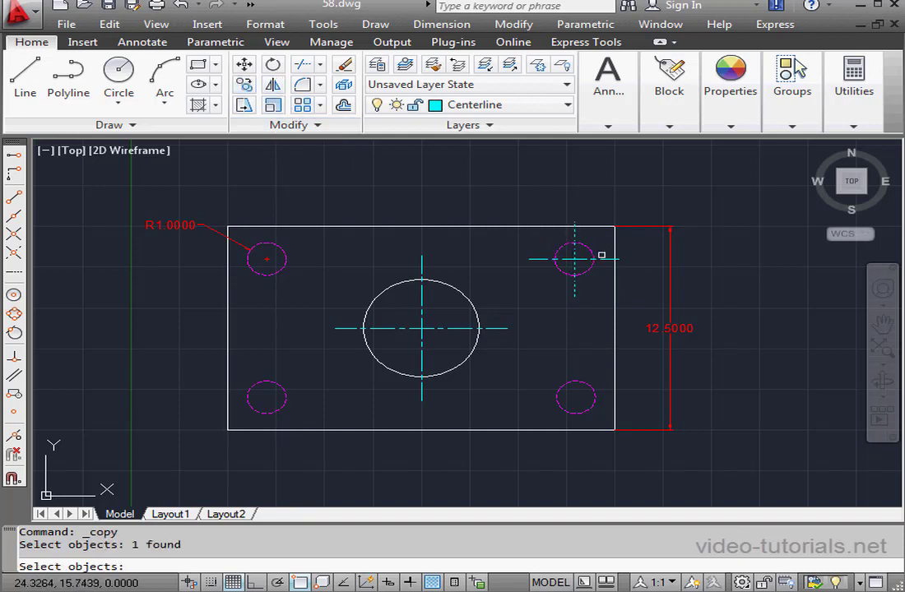
click(607, 259)
key(Return)
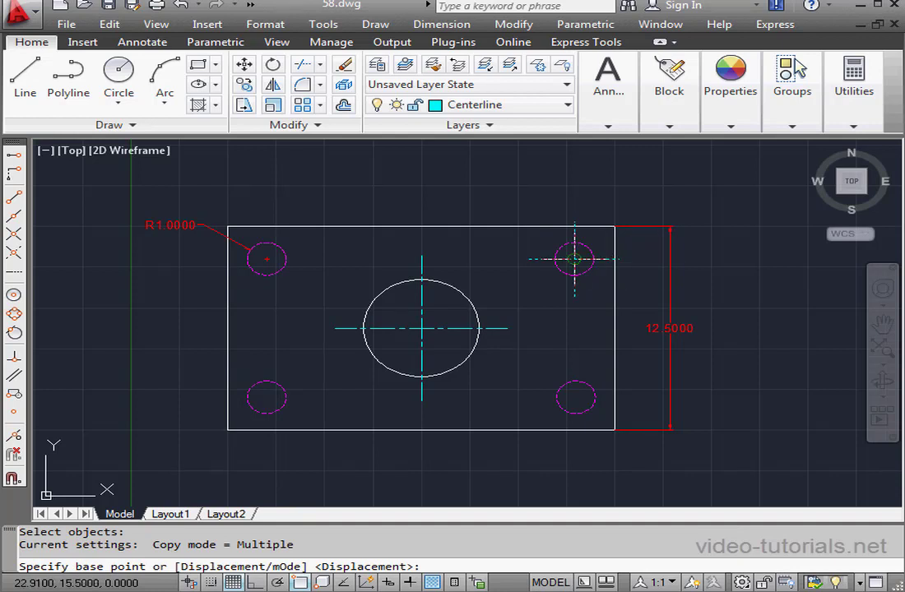
click(574, 259)
click(574, 398)
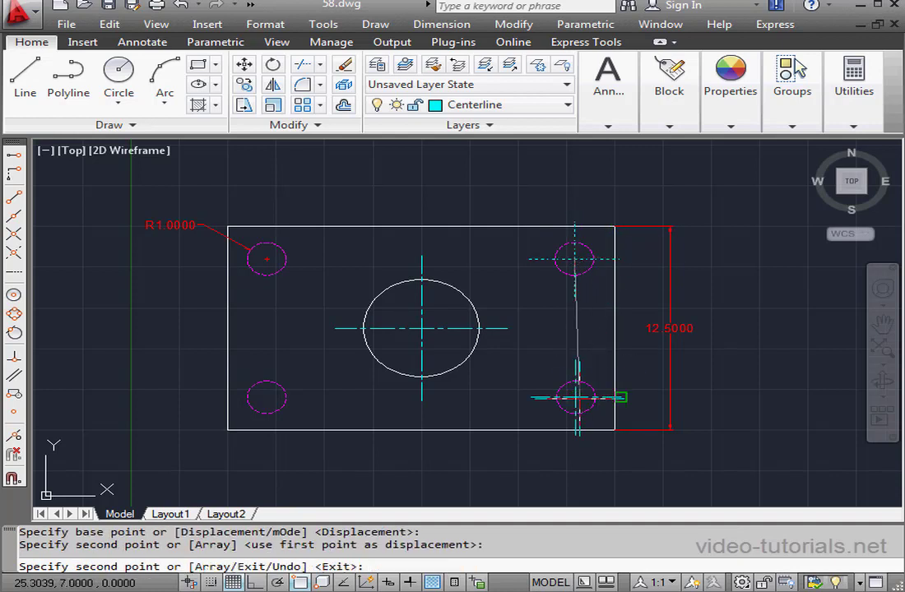
click(266, 397)
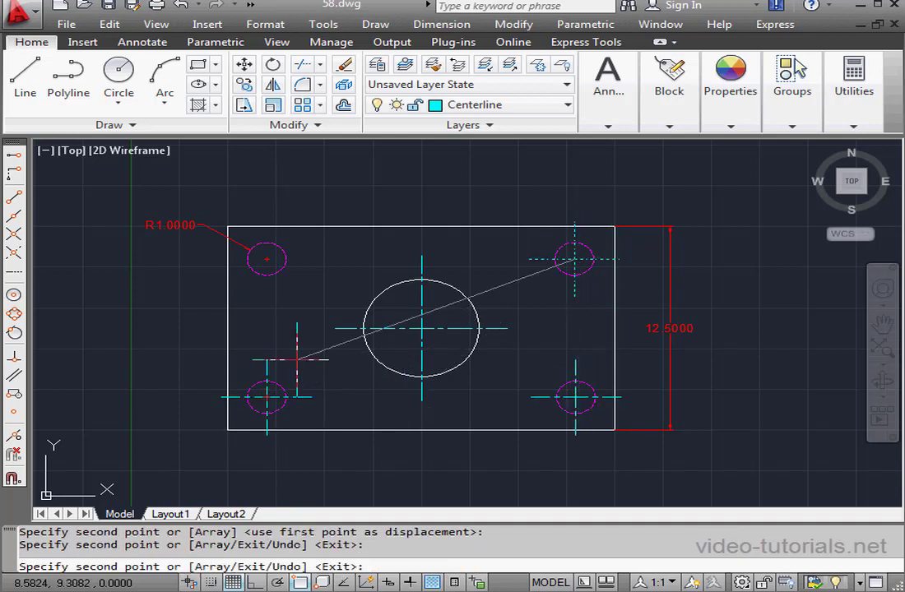
click(266, 259)
right_click(359, 207)
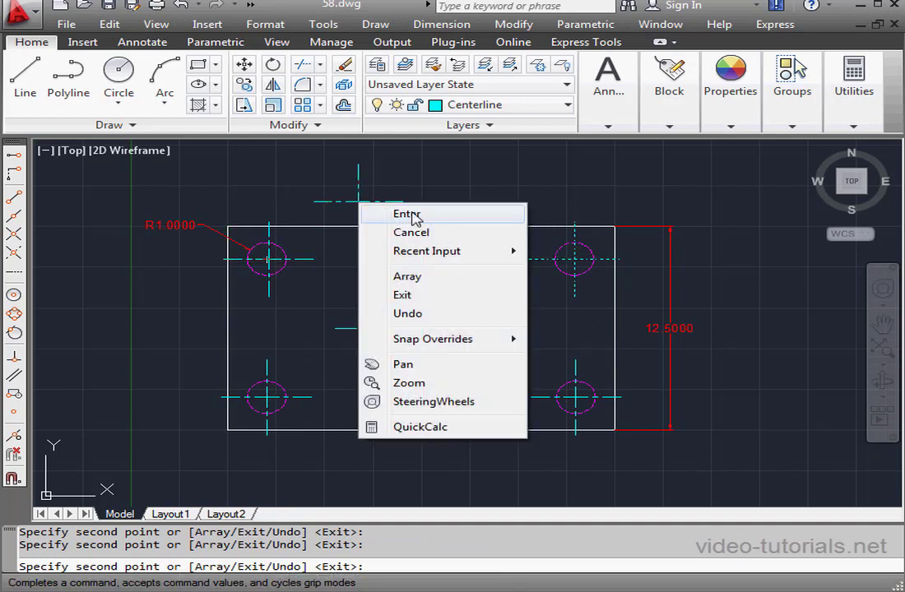
click(412, 216)
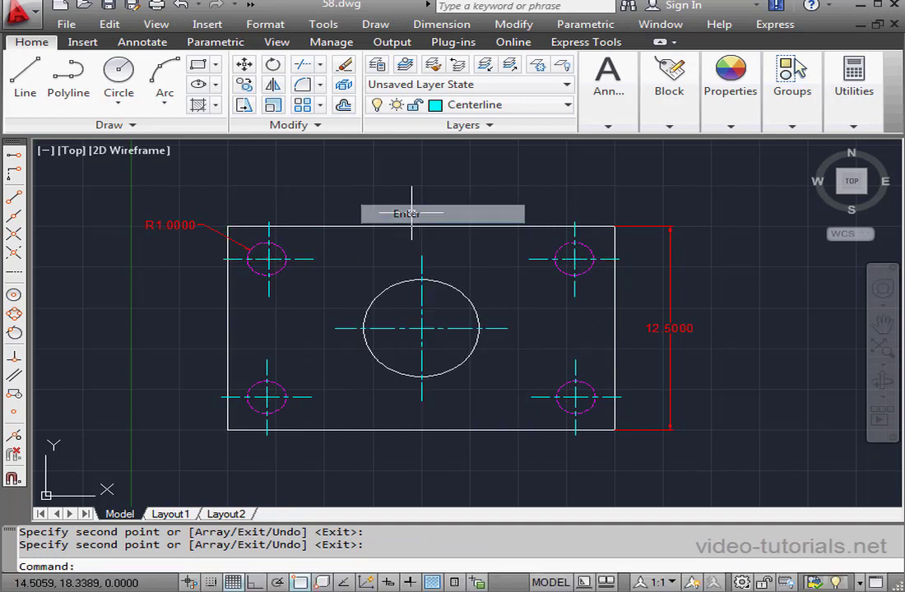
Make Dim current from the 12.5000 dimension and add a 20.0625 linear dimension above the top edge.
click(407, 65)
click(674, 330)
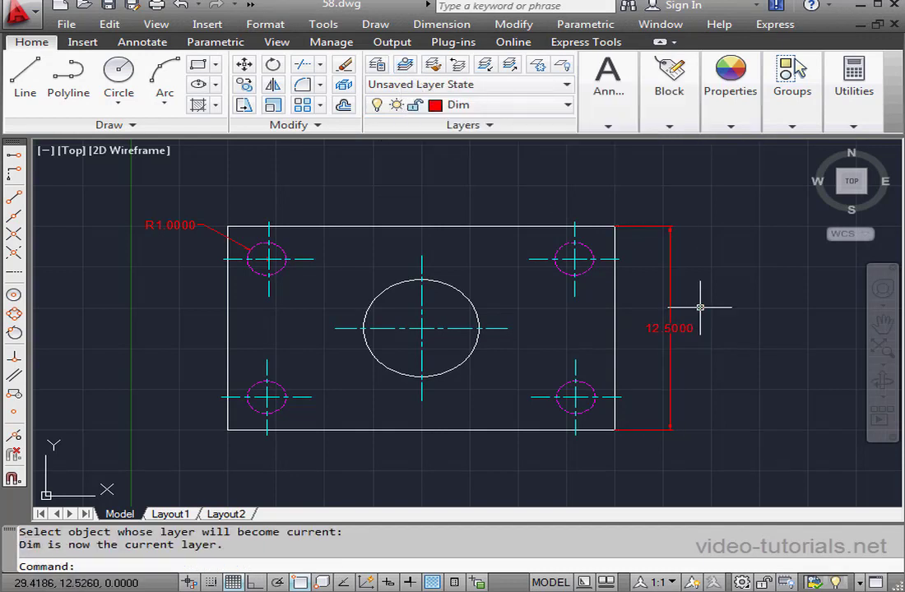
click(146, 43)
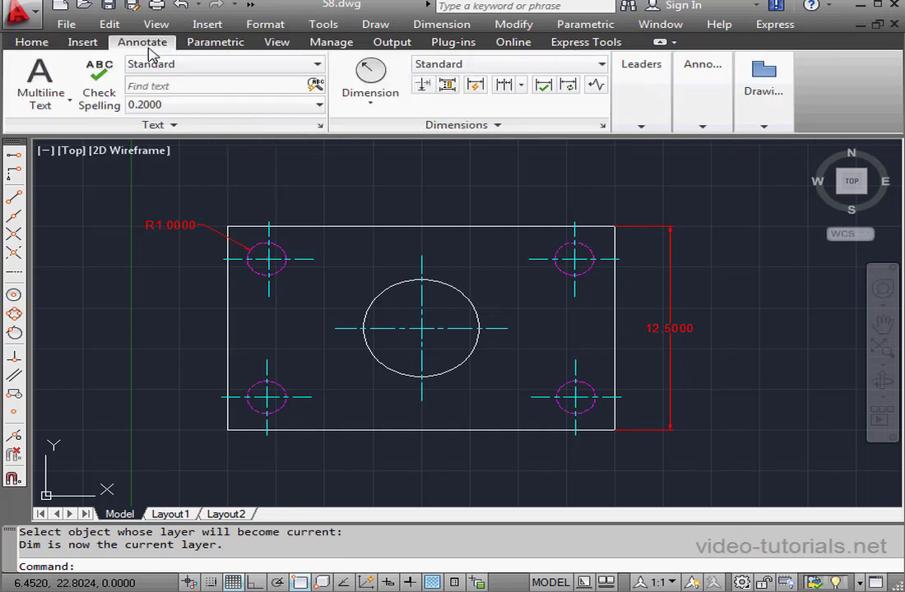
click(369, 100)
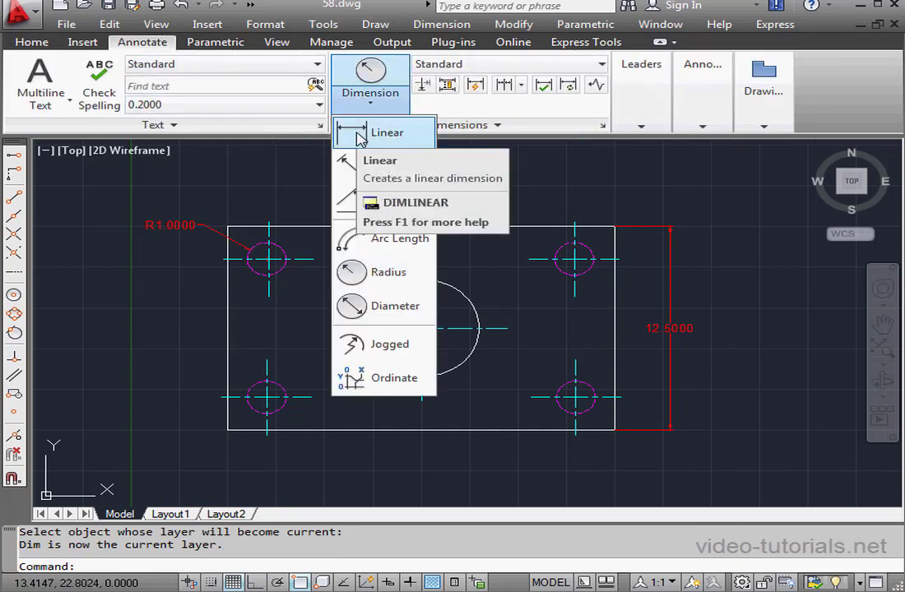
click(354, 132)
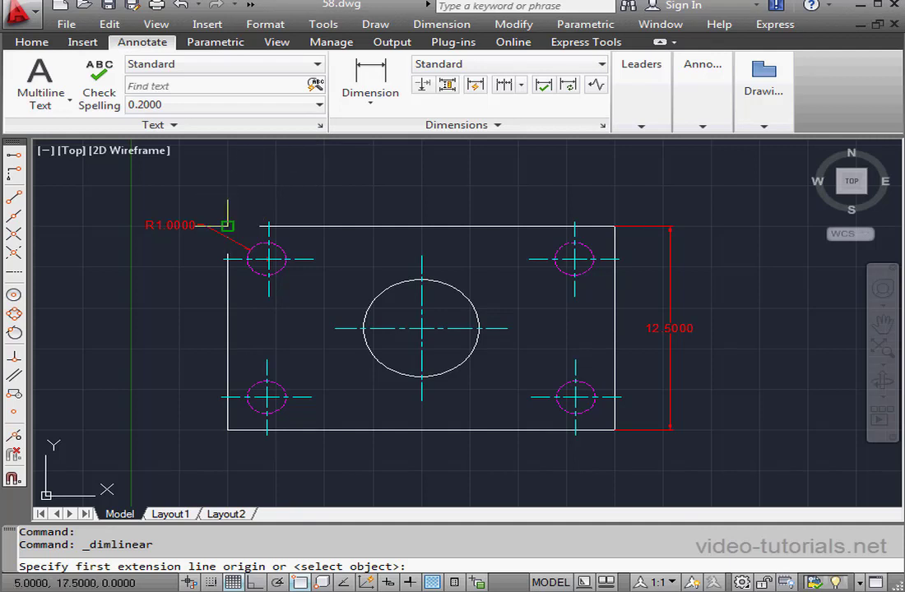
click(228, 227)
click(617, 225)
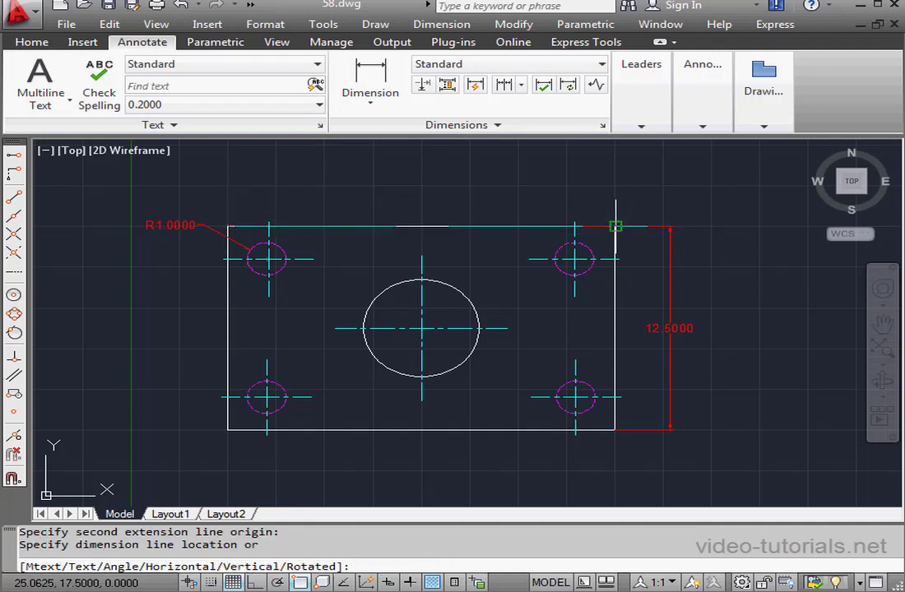
click(463, 194)
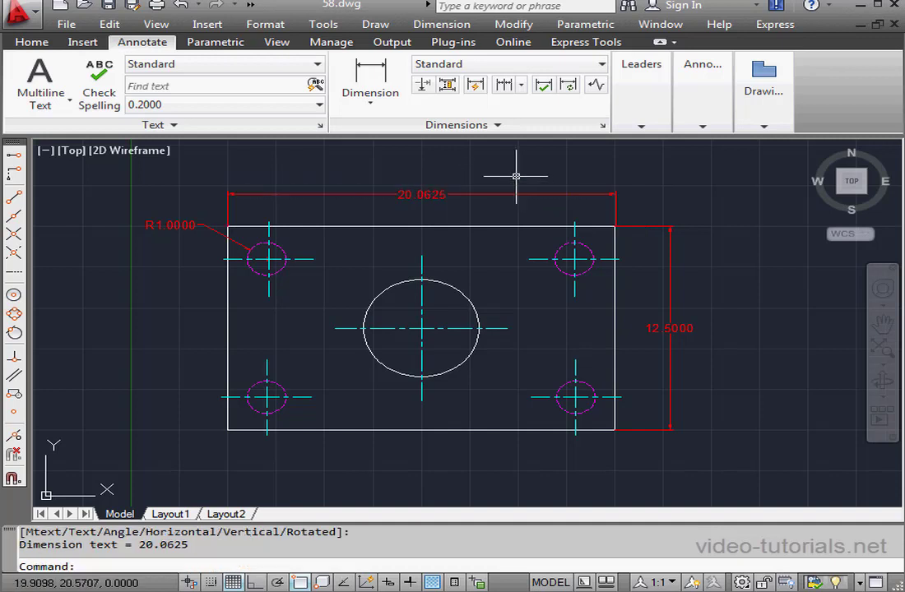